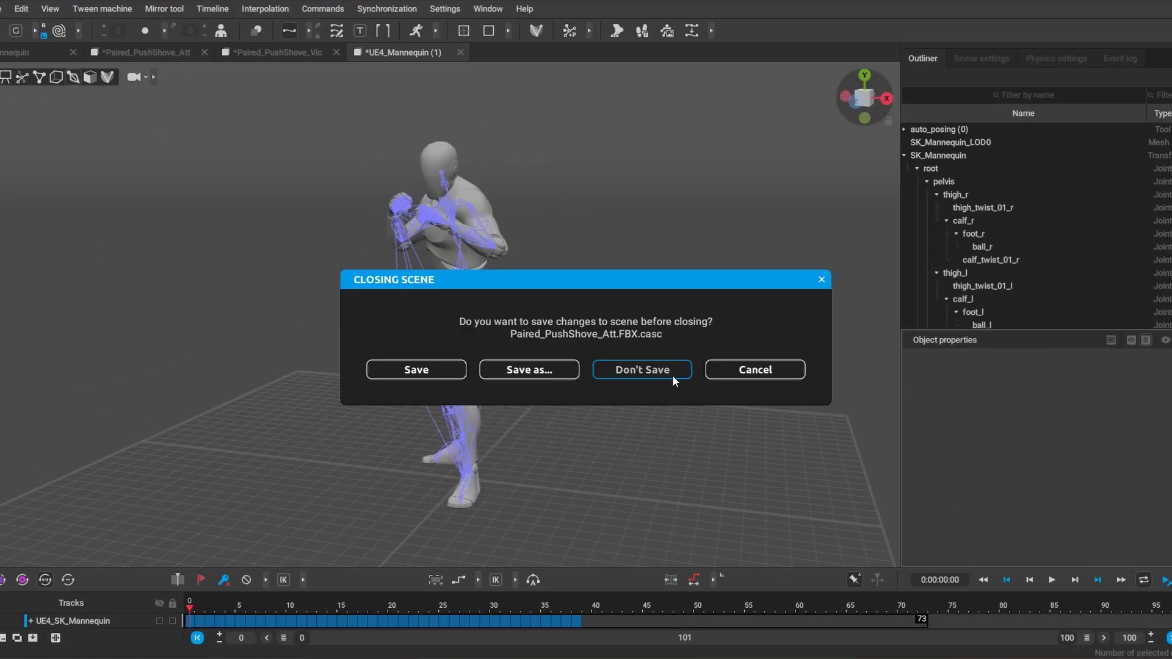
Step: Close the Paired_PushShove_Att scene without saving and save the remaining mannequin scene as Push
left_click(642, 369)
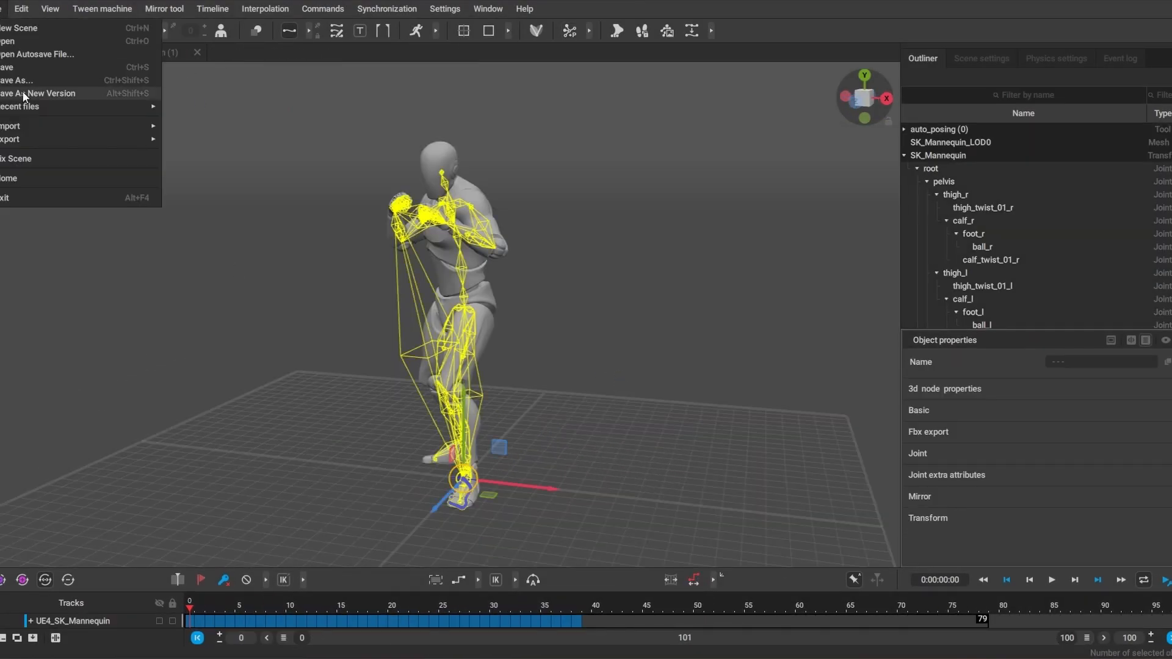
left_click(104, 91)
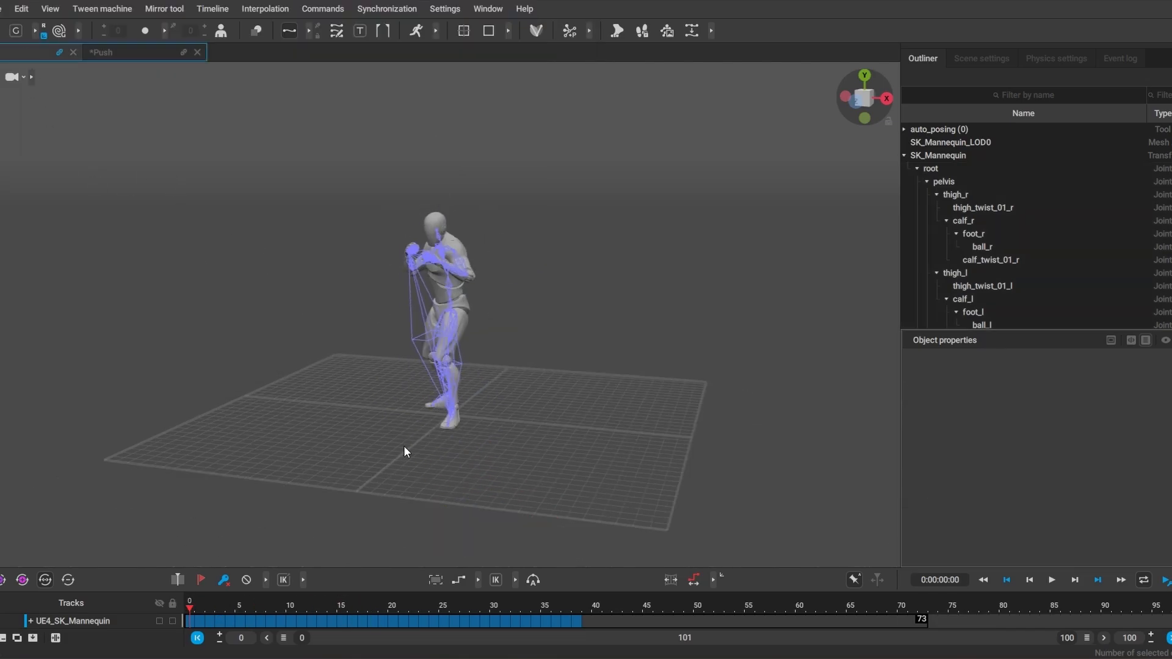
Step: Check the animation from its first frame and show the mannequin's rig points in the Push scene
left_click_drag(404, 607, 177, 604)
left_click(126, 53)
mouse_move(30, 83)
left_click(222, 227)
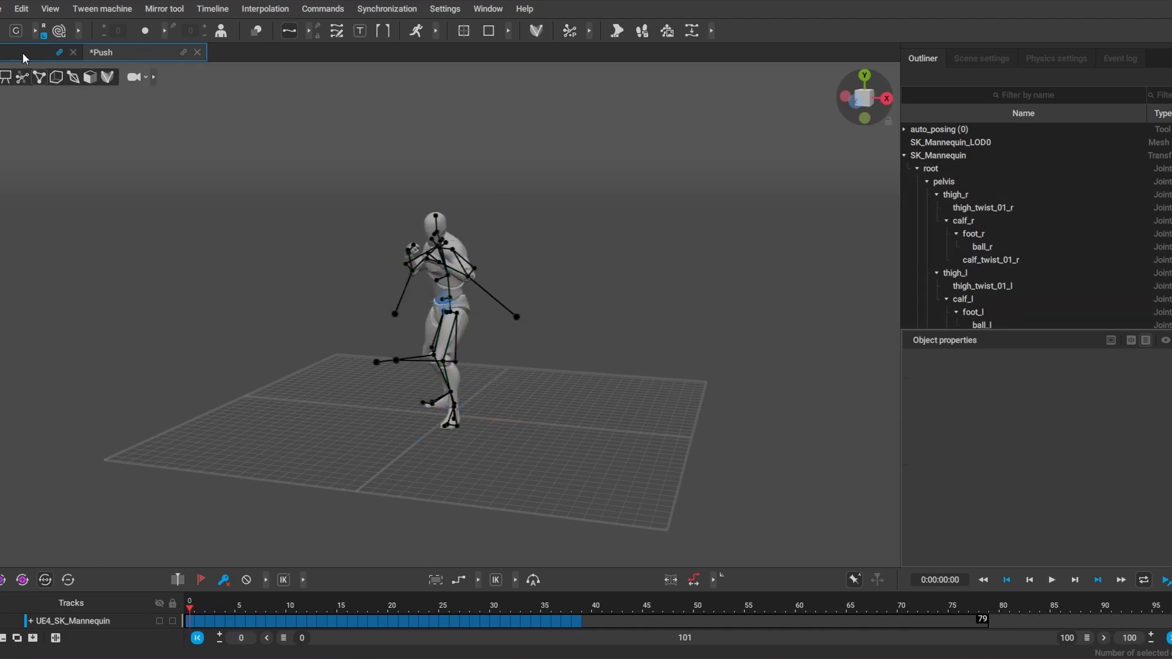
Step: Select all of the mannequin's rig points and rotate the whole animation about the vertical axis using interval editing
key("ctrl+a")
key("Right")
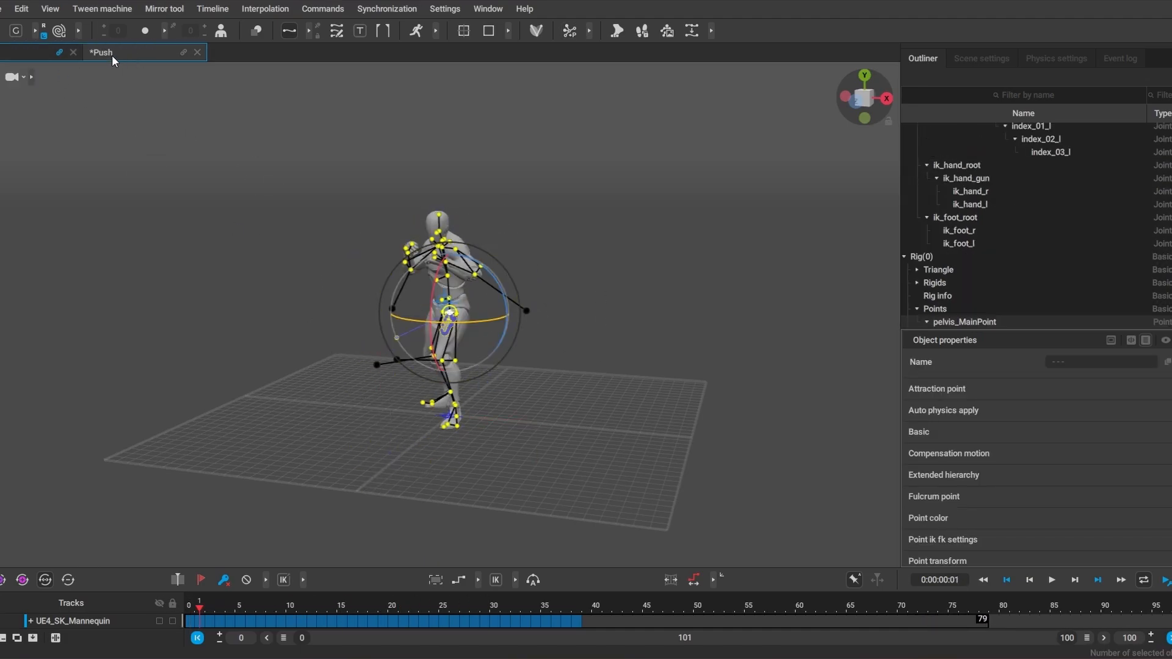
key("Left")
key("ctrl+z")
key("ctrl+z")
left_click(694, 579)
left_click_drag(450, 321, 591, 240)
left_click_drag(391, 608, 301, 608)
Step: Move the mannequin's whole animation across the floor until it stands facing the other character
key("w")
left_click_drag(647, 402, 537, 397, "alt")
scroll(537, 396, "up", 3)
left_click_drag(300, 608, 188, 608)
left_click_drag(250, 290, 121, 292)
left_click_drag(202, 608, 261, 609)
Step: Rotate the pushing mannequin's animation so that it faces its opponent around the contact frames
left_click_drag(513, 415, 509, 480, "alt")
key("e")
left_click_drag(269, 386, 92, 366)
left_click_drag(256, 614, 270, 615)
Step: Fine-tune the pushing mannequin's distance to its opponent around frame 8 and leave interval editing
key("w")
left_click_drag(206, 343, 190, 345)
left_click_drag(307, 621, 270, 621)
key("e")
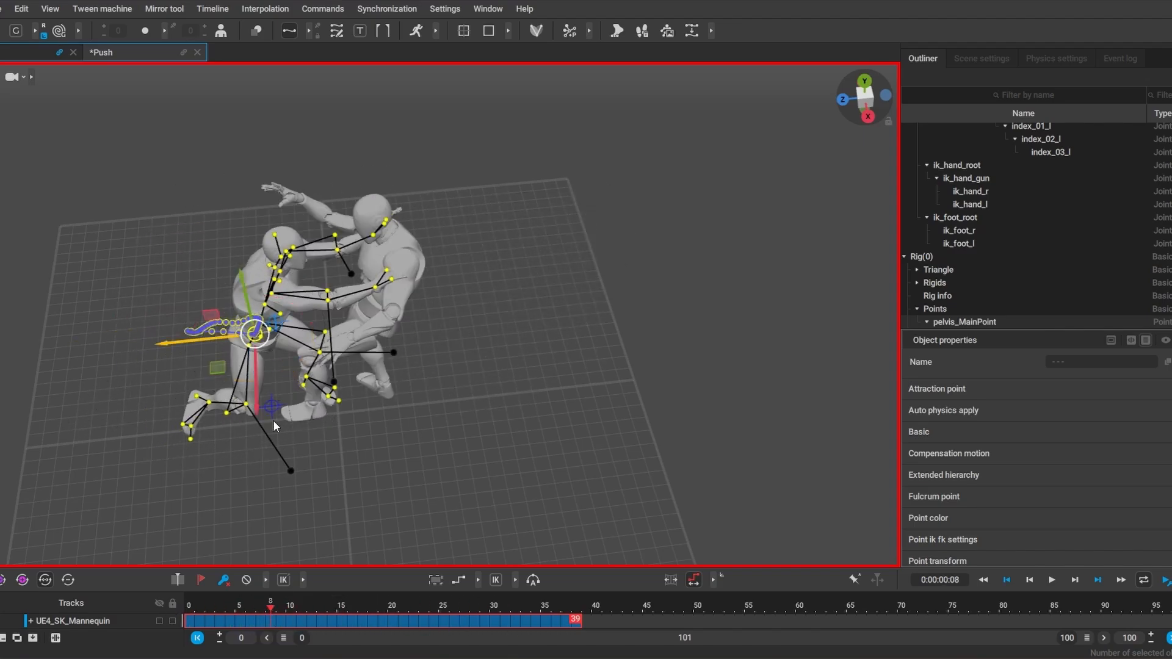
left_click_drag(208, 345, 189, 346)
left_click_drag(303, 617, 127, 592)
left_click_drag(418, 492, 437, 378, "alt")
left_click(437, 379)
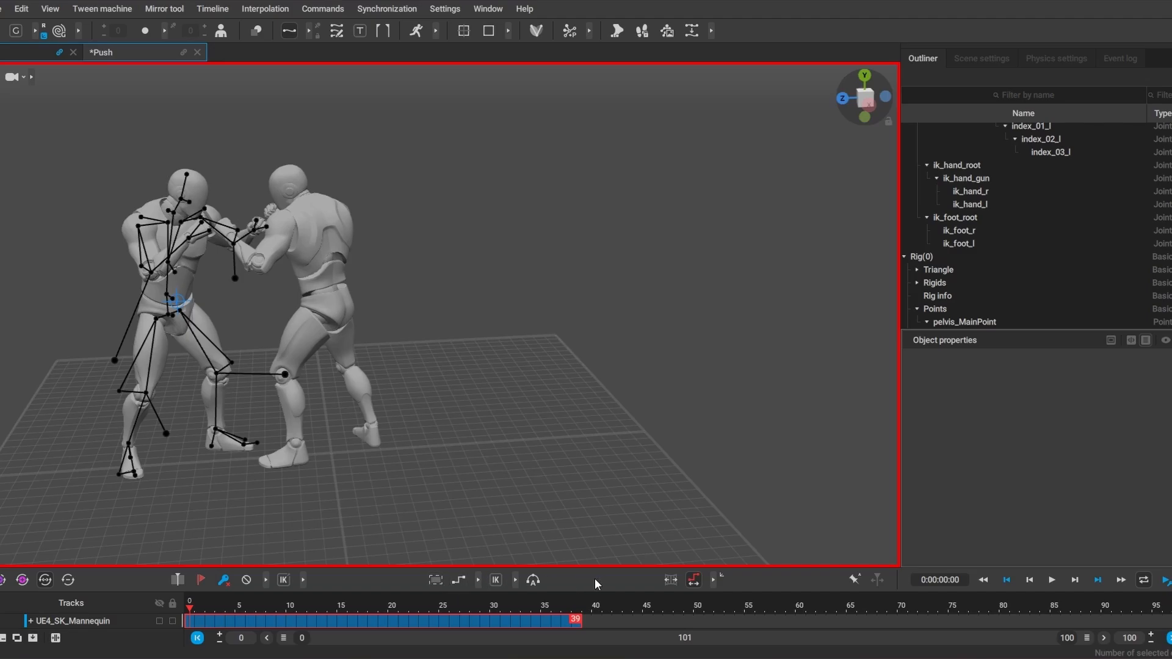
left_click(693, 580)
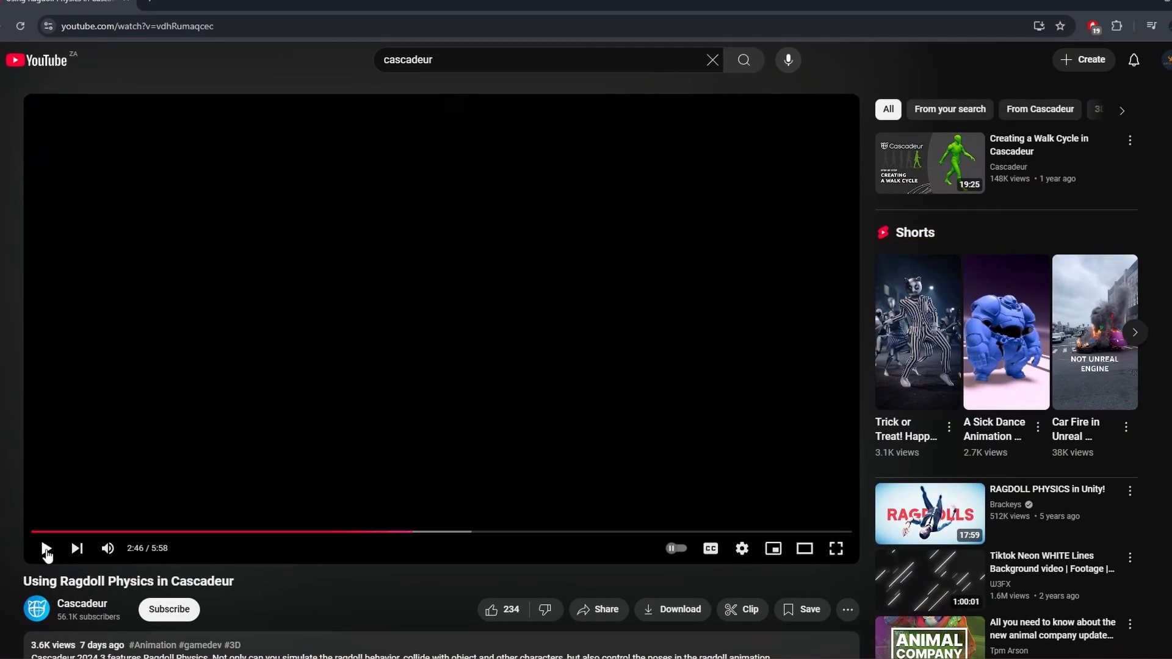
Step: Switch to YouTube and play the "Using Ragdoll Physics in Cascadeur" video from a slightly earlier point
left_click(46, 549)
left_click(405, 532)
left_click(388, 534)
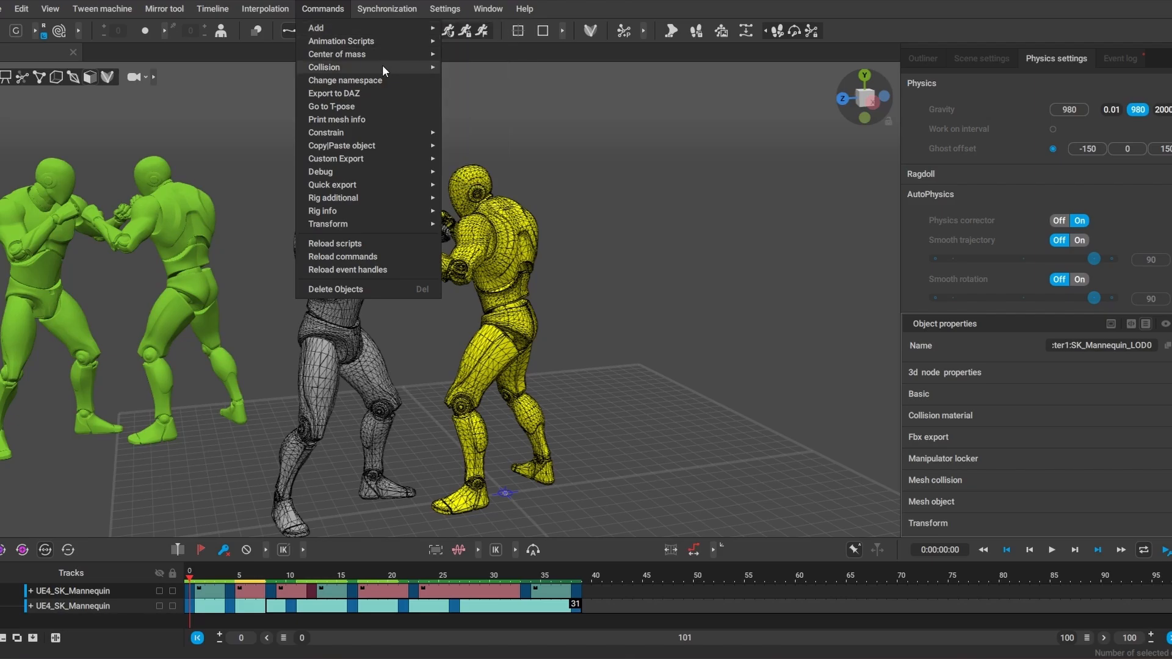
Step: Add a mesh collision to the pushed mannequin and check the physics preview around the contact frames
mouse_move(377, 66)
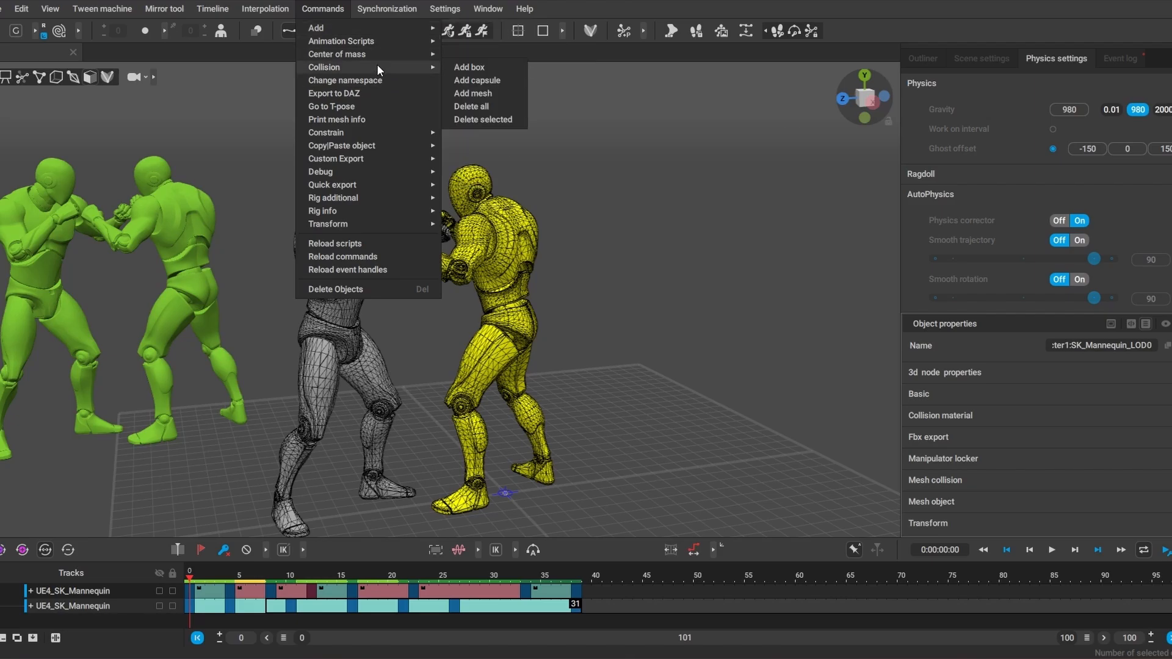
left_click(478, 93)
left_click_drag(292, 581, 144, 556)
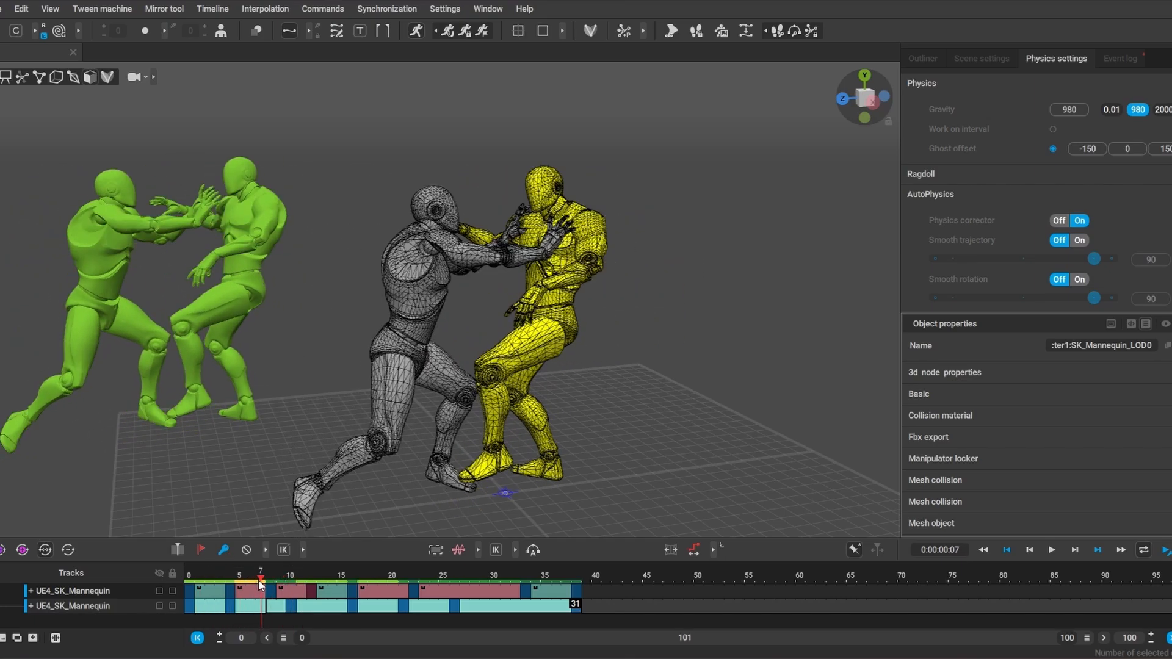
scroll(109, 316, "up", 5)
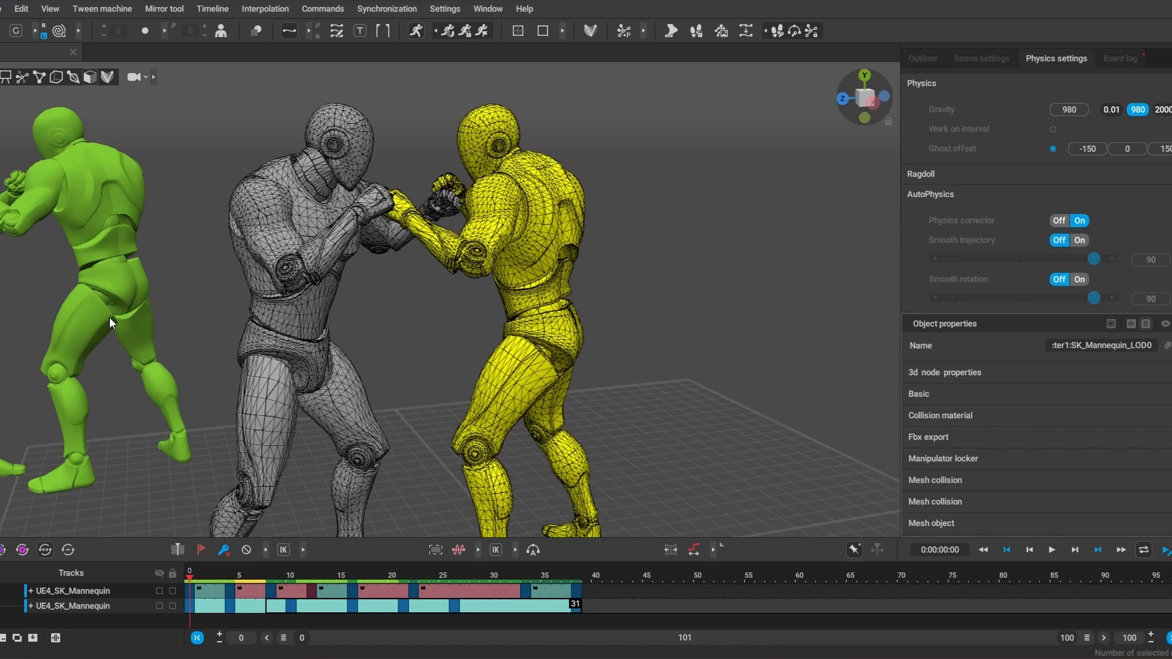
right_click_drag(108, 317, 482, 418)
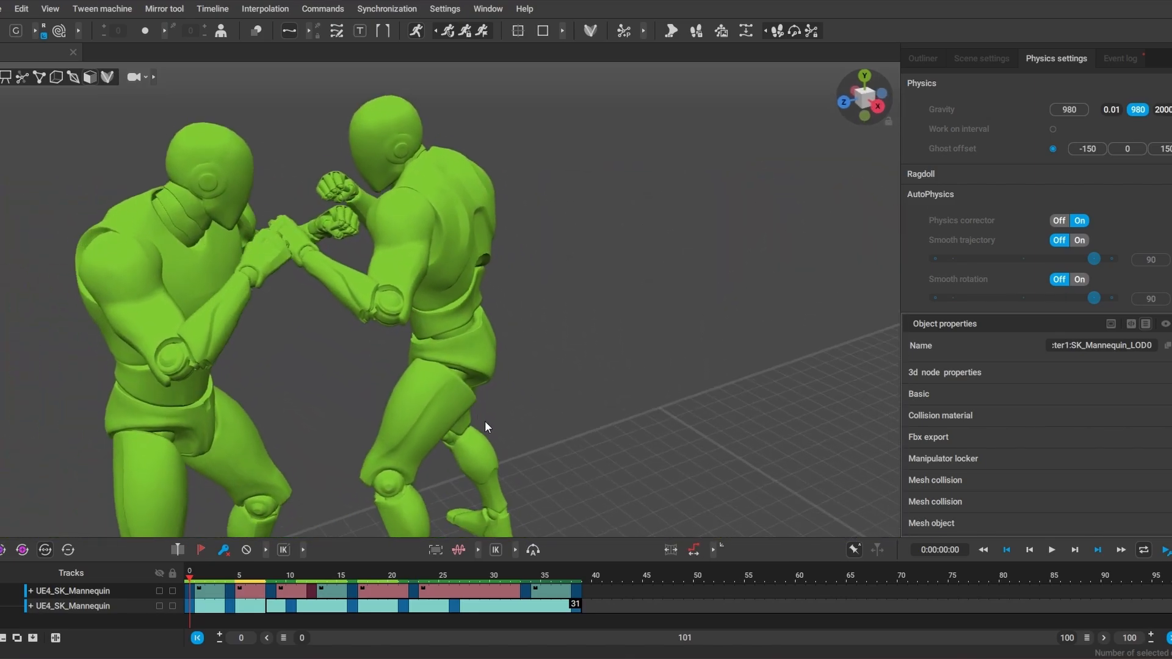
left_click_drag(328, 571, 274, 579)
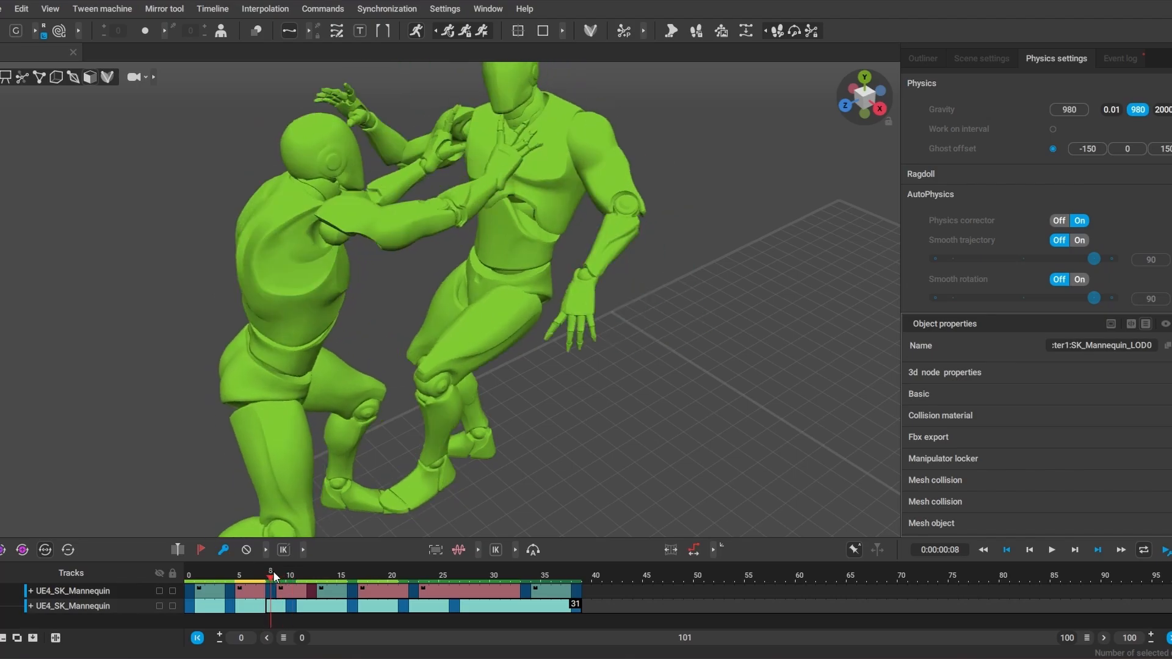
right_click_drag(382, 462, 236, 215)
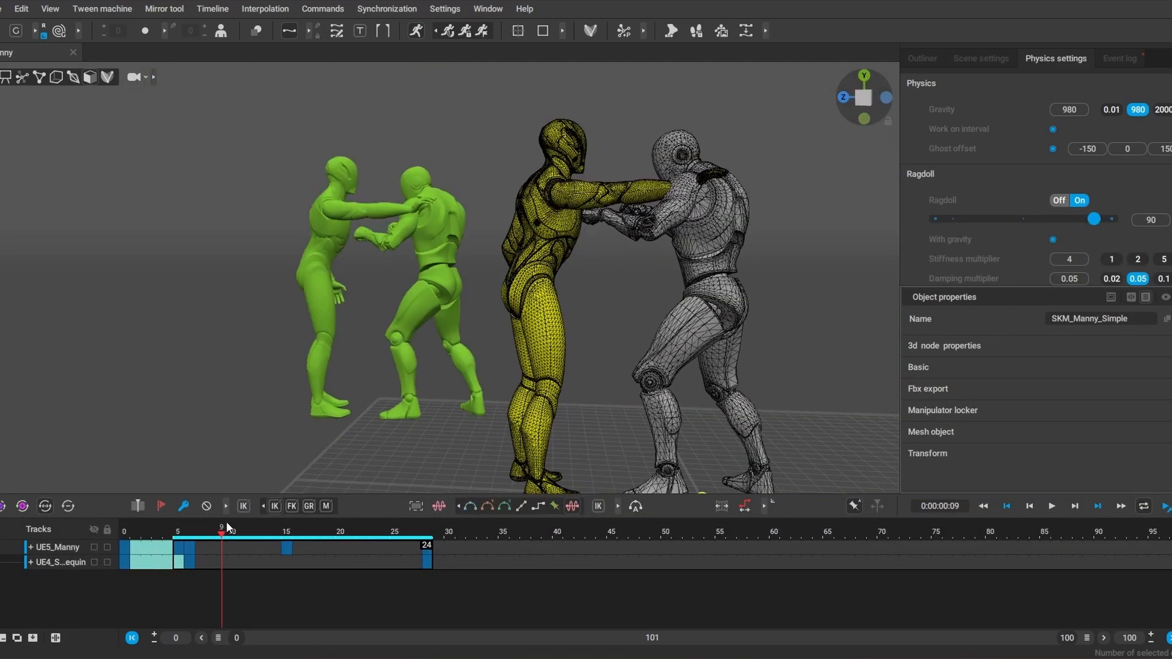
Step: Examine the ragdoll preview of Manny and the UE4 mannequin around frames 5 to 9 with the rig points shown
left_click_drag(227, 526, 189, 534)
scroll(455, 164, "up", 5)
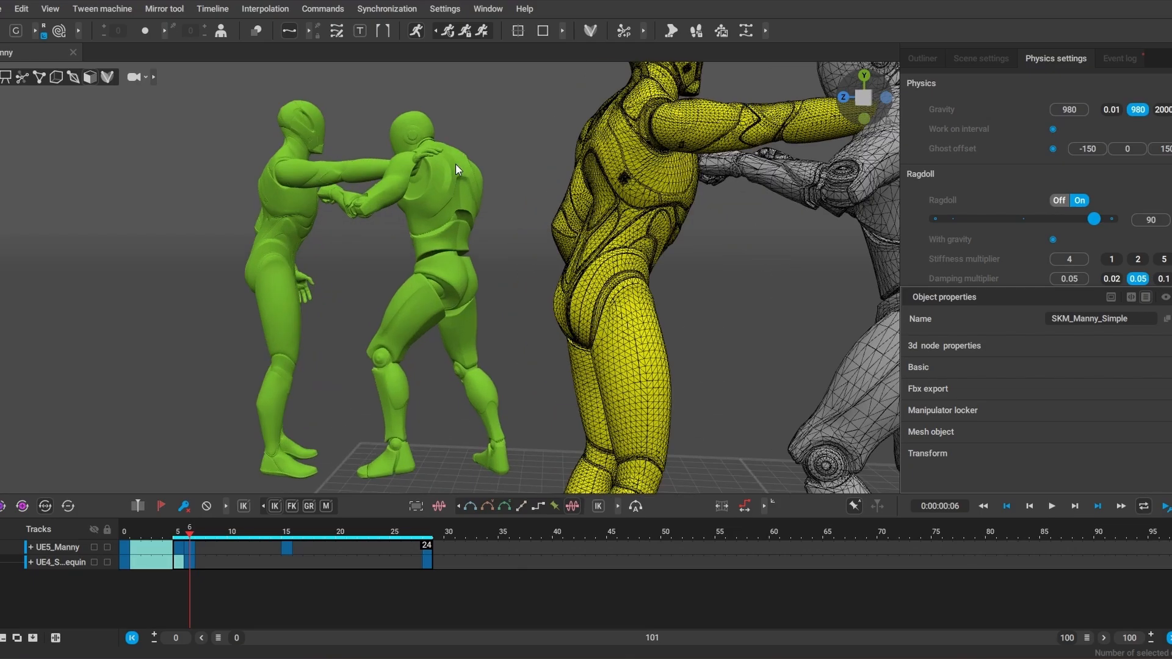
left_click_drag(193, 521, 187, 545)
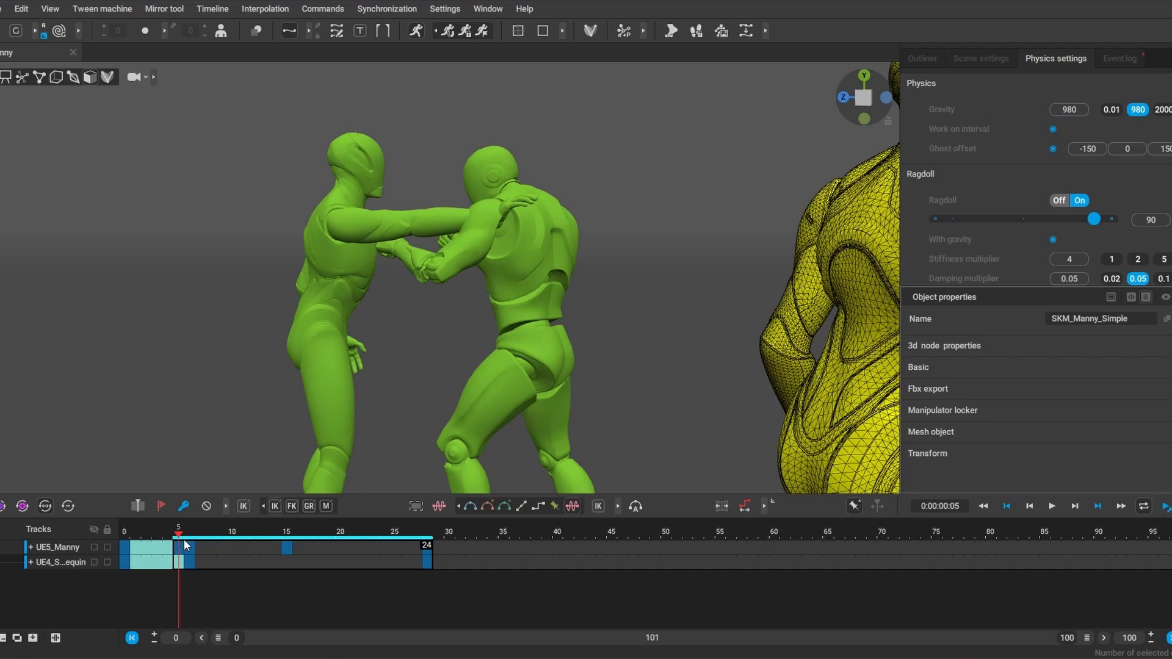
right_click_drag(594, 364, 661, 352, "alt")
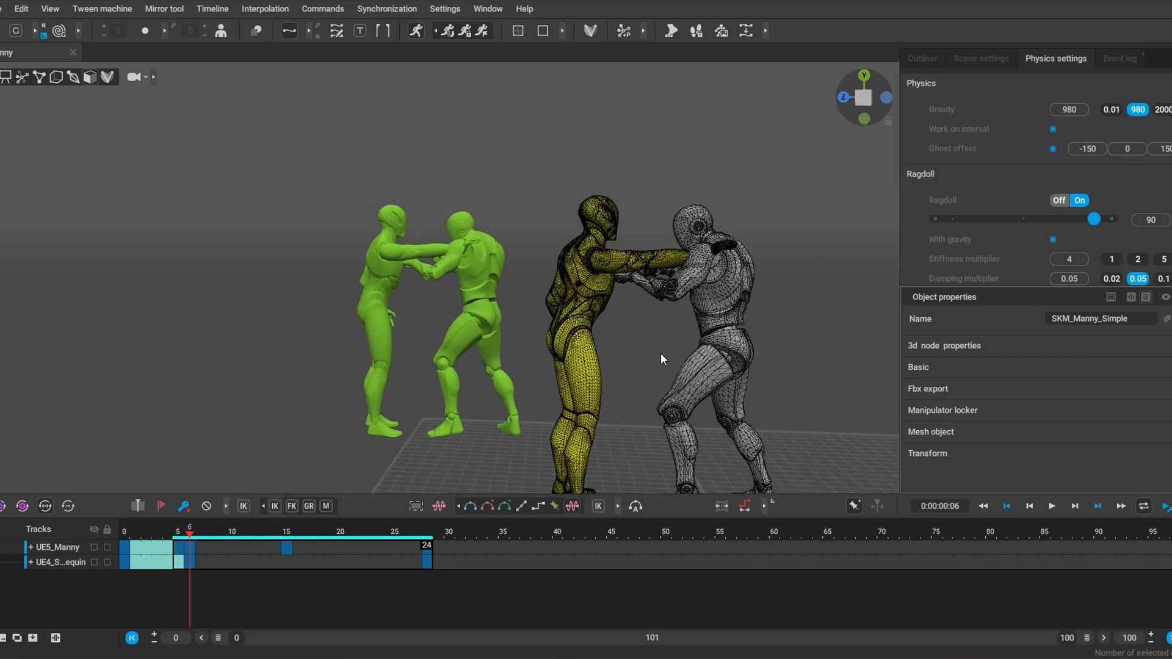
left_click(20, 78)
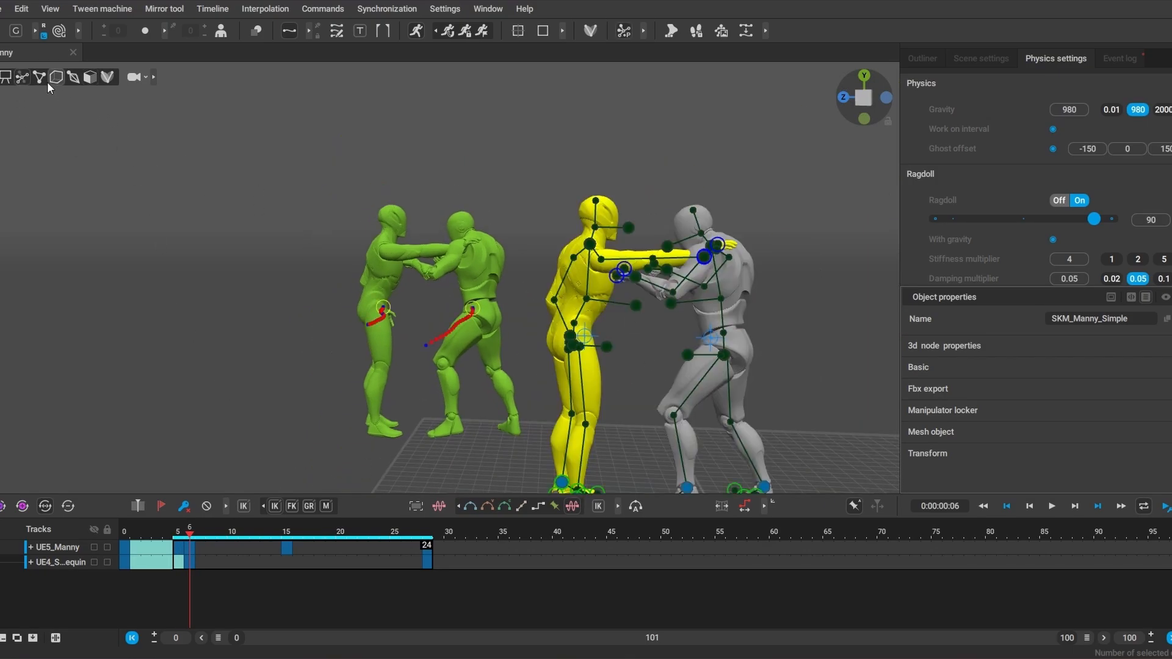
left_click(427, 546)
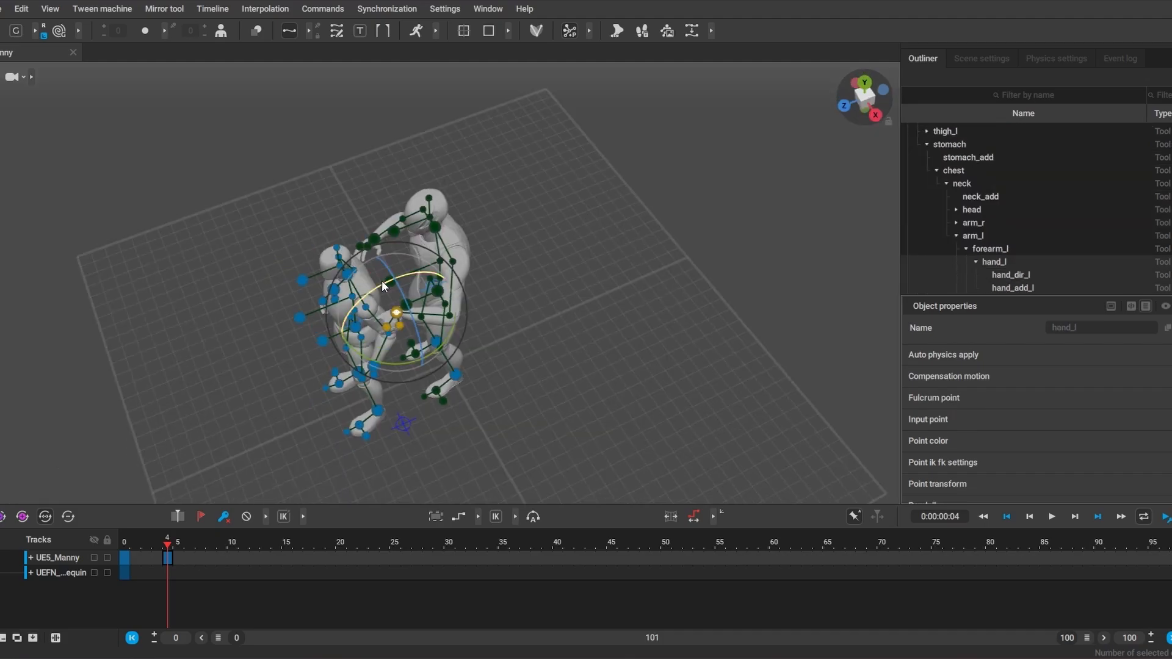
Step: Key both character tracks at frame 35 and enable the ragdoll physics preview
left_click(504, 545)
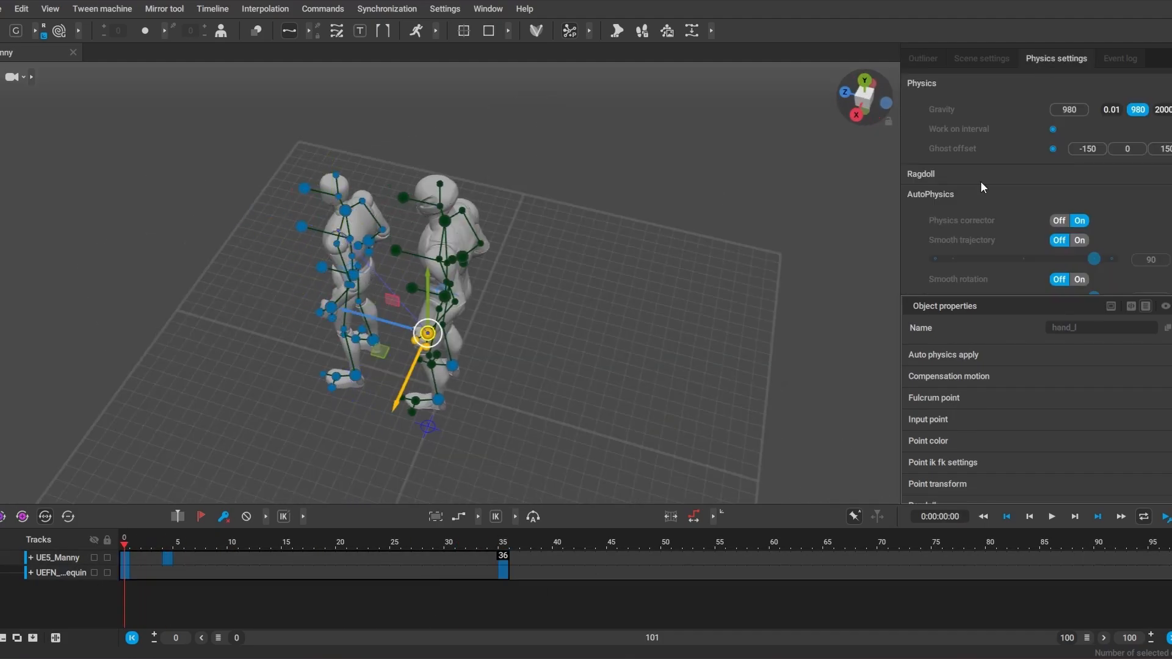
left_click(214, 553)
left_click_drag(215, 553, 268, 565)
Step: Add a mesh collision to the UEFN mannequin's mesh and run the physics preview over the opening frames
left_click(323, 9)
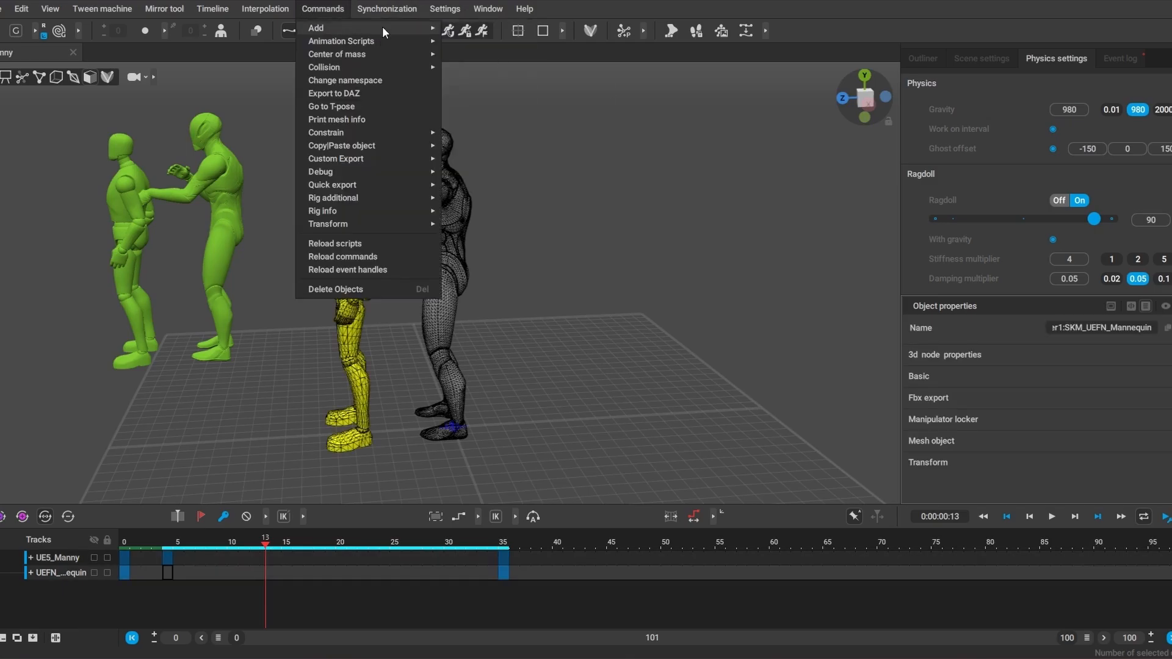
mouse_move(390, 67)
left_click(479, 70)
mouse_move(176, 541)
left_mouse_down()
mouse_move(159, 546)
mouse_move(391, 585)
mouse_move(167, 560)
left_mouse_up()
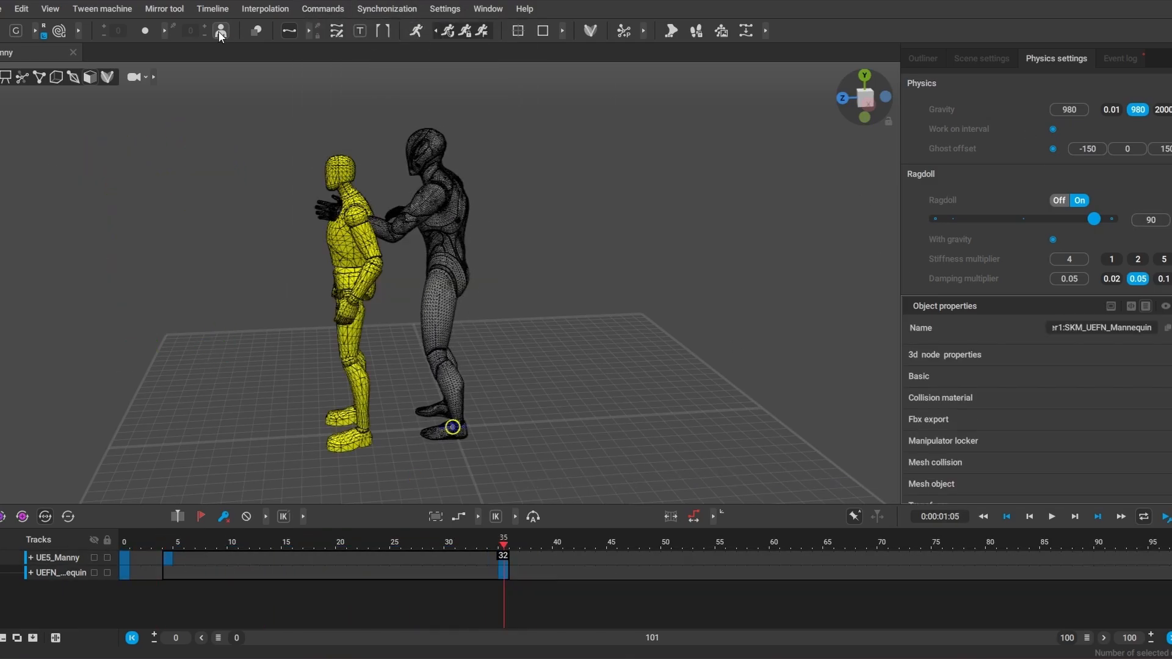
left_click(415, 31)
left_click(125, 542)
left_click_drag(130, 542, 189, 539)
Step: Reposition Manny's left hand for the push against the UEFN mannequin's back, including the pose at frame 8
left_click(346, 172)
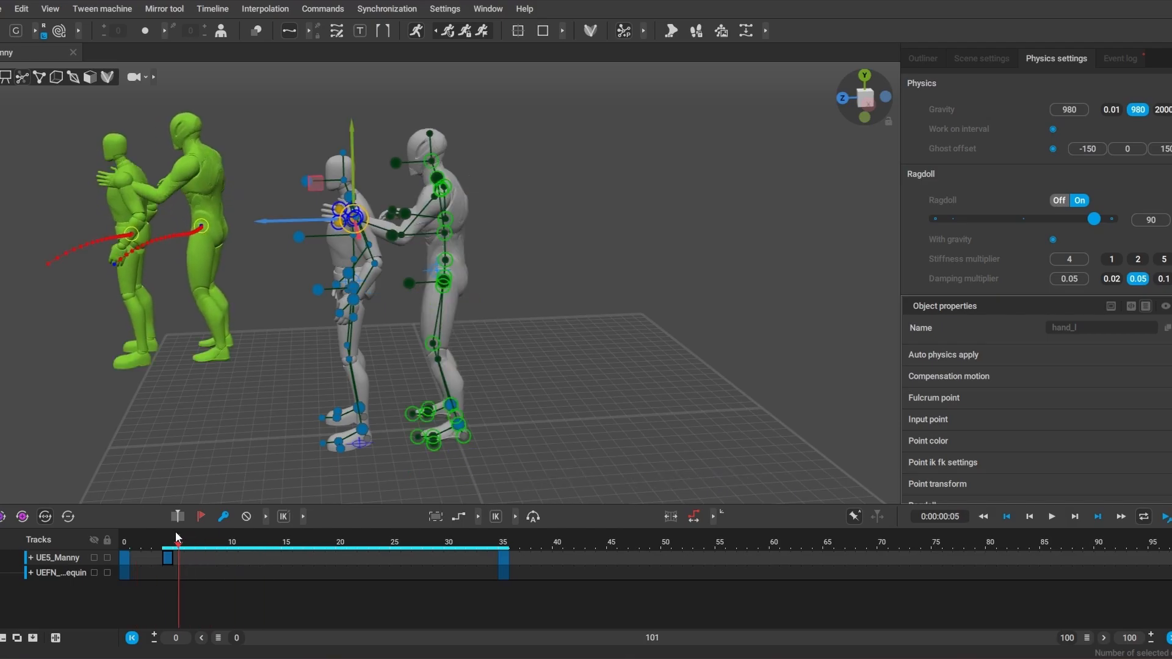
left_click_drag(336, 235, 309, 235)
left_click_drag(168, 543, 334, 584)
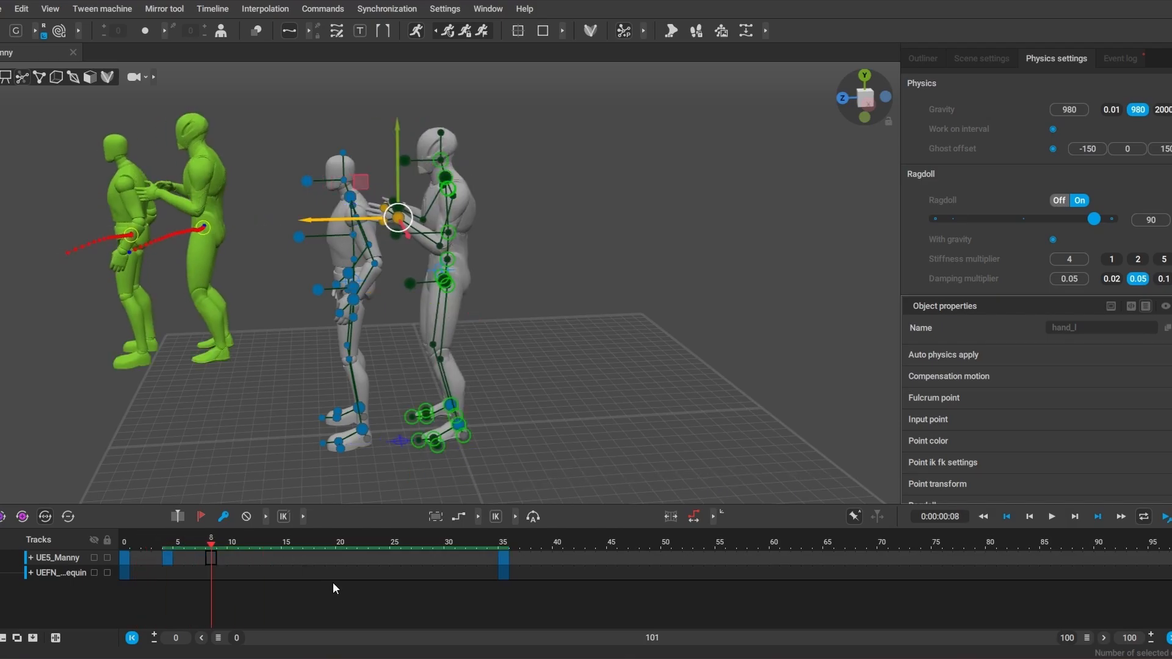
left_click_drag(554, 300, 552, 333, "alt")
left_click_drag(360, 246, 310, 257)
left_click_drag(209, 544, 124, 544)
Step: Retime Manny's push pose to frame 2 and select Manny's mesh
left_click(211, 557)
left_click(124, 543)
left_click(145, 553)
left_click(90, 77)
left_click(430, 214)
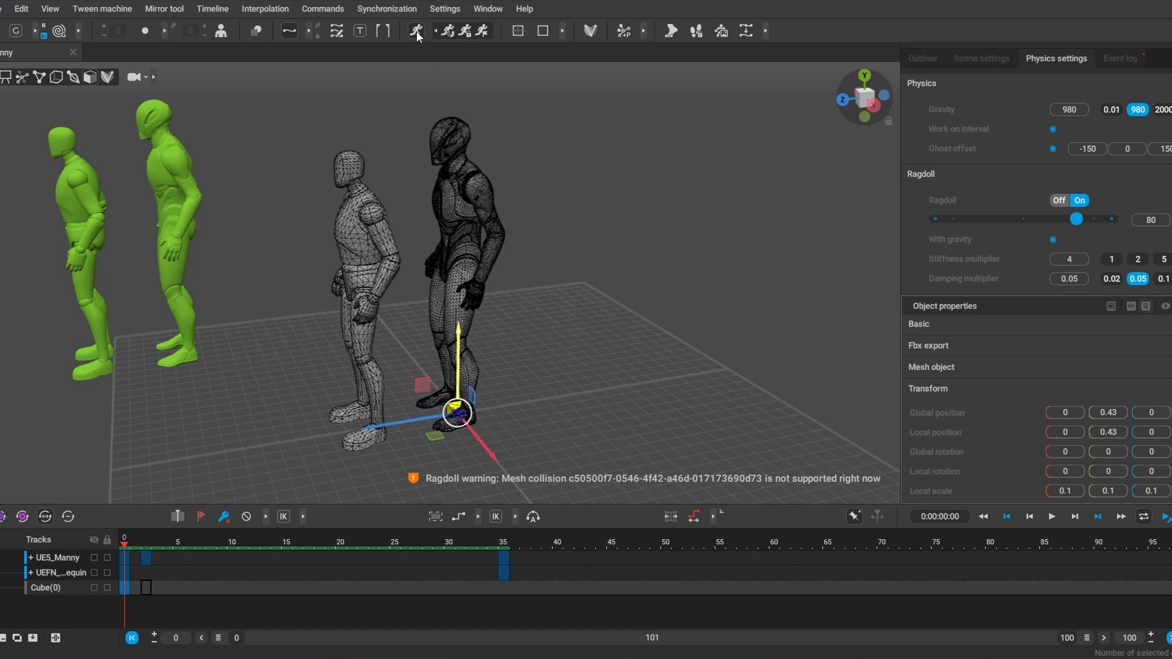
Step: Turn off the physics preview and place the small cube at Manny's hand on frame 0, at about 33, 87, 3
left_click(416, 34)
left_click_drag(569, 392, 435, 366, "alt")
left_click_drag(432, 284, 433, 247)
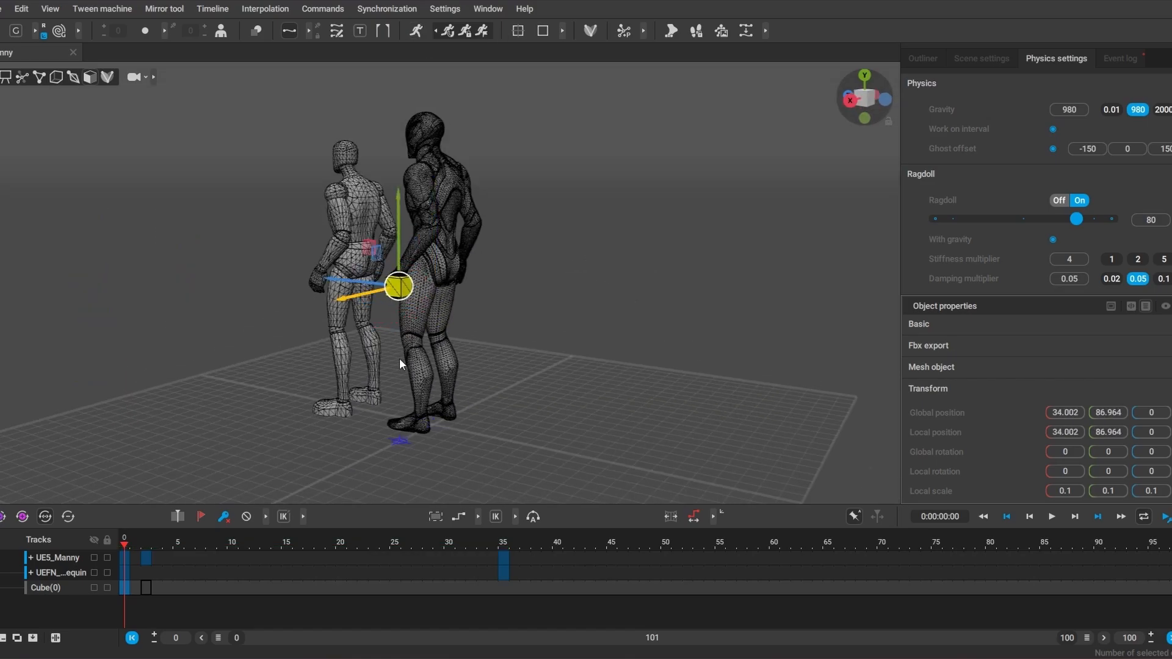
left_click_drag(400, 364, 427, 342, "alt")
left_click_drag(436, 292, 443, 318)
Step: Position the cube at Manny's pushing hand on frame 2, at about 17, 135, 82
left_click(145, 551)
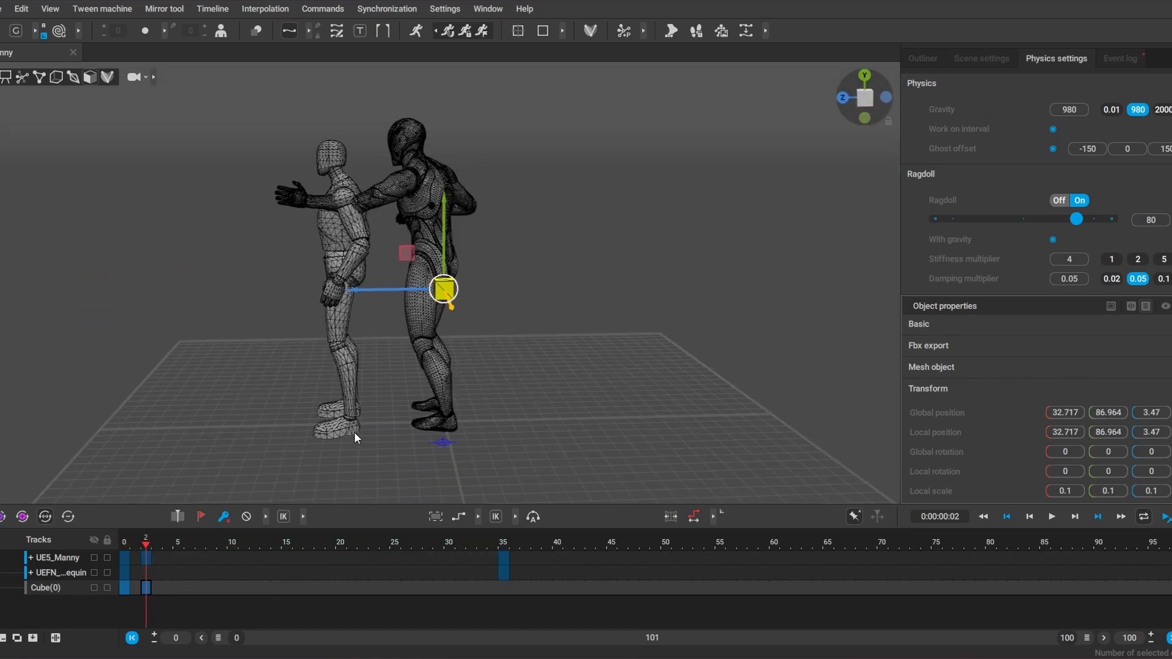
left_click_drag(294, 178, 268, 305, "alt")
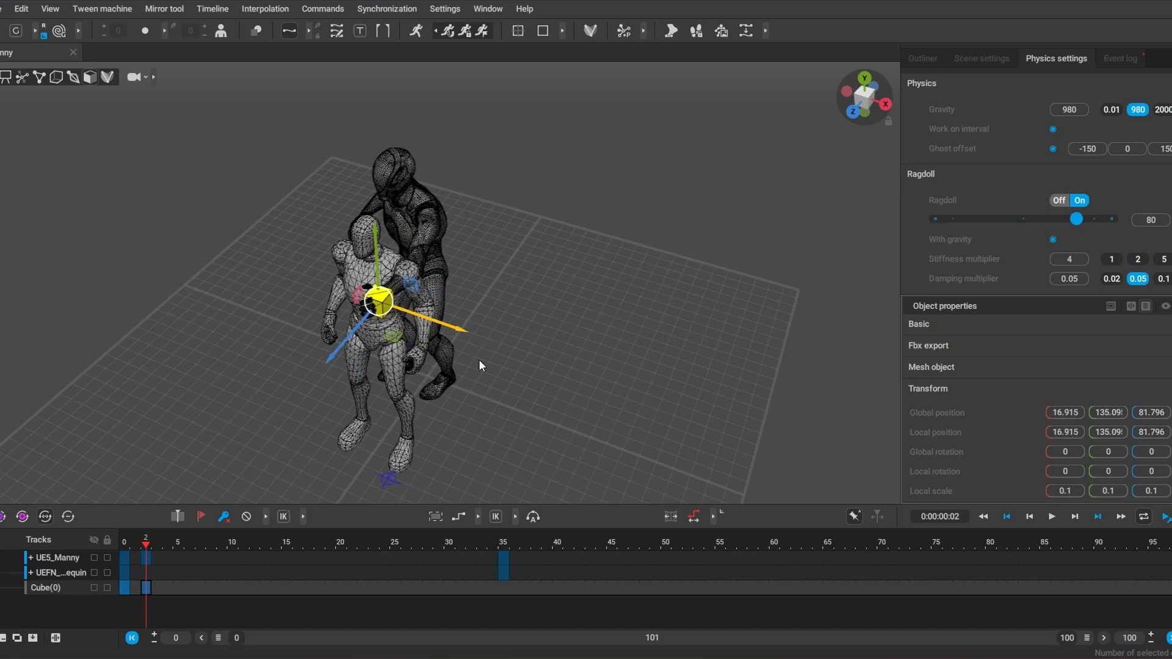
left_click(119, 543)
Step: Add a box collision to the cube and select frames 0 to 35 on all tracks for the physics preview
left_click(323, 9)
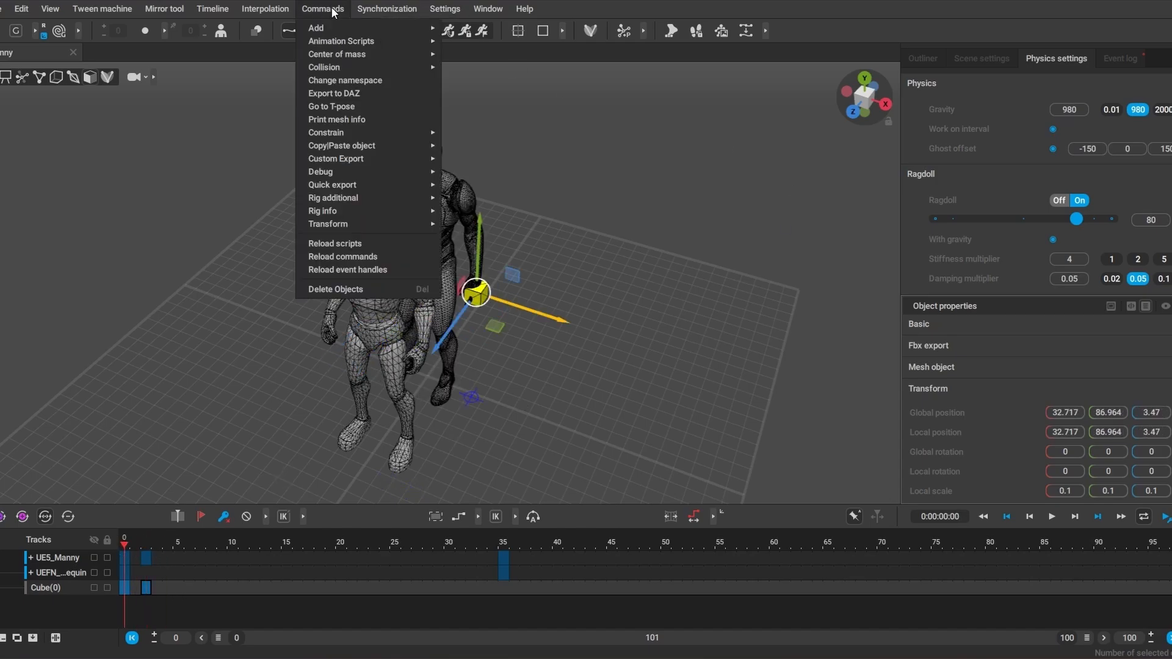
left_click(489, 74)
left_click_drag(125, 554, 503, 587)
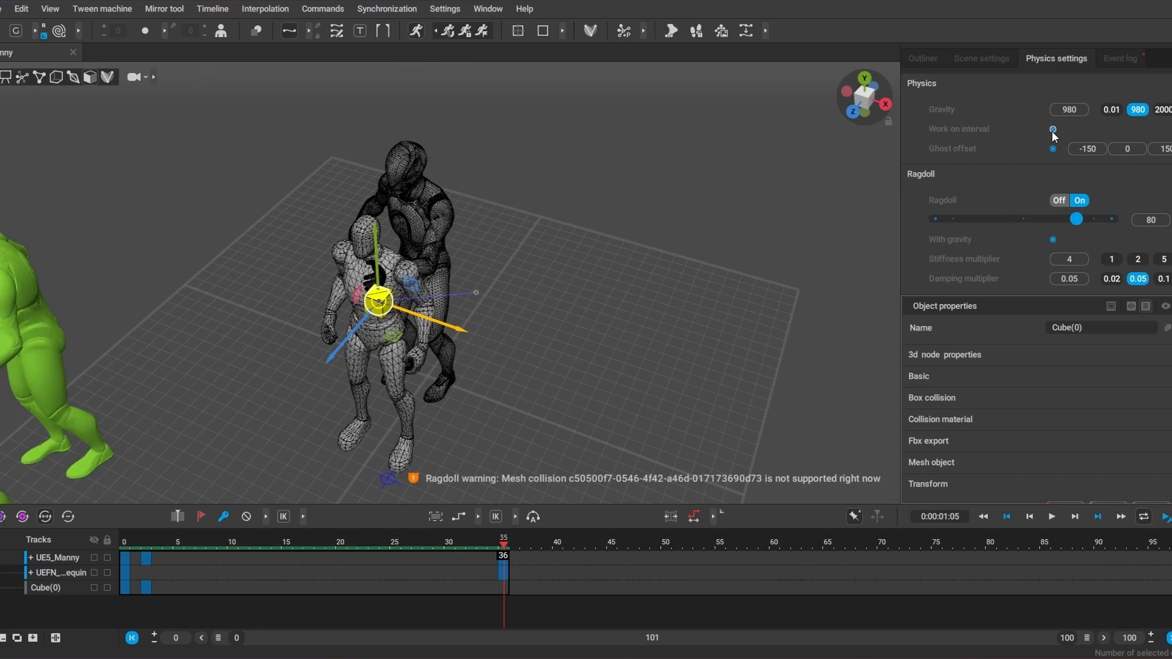
left_click_drag(648, 325, 507, 306, "alt")
Step: Set clamped Bezier interpolation on the push frames 0 to 2 and check the physics preview
left_click_drag(214, 554, 148, 584)
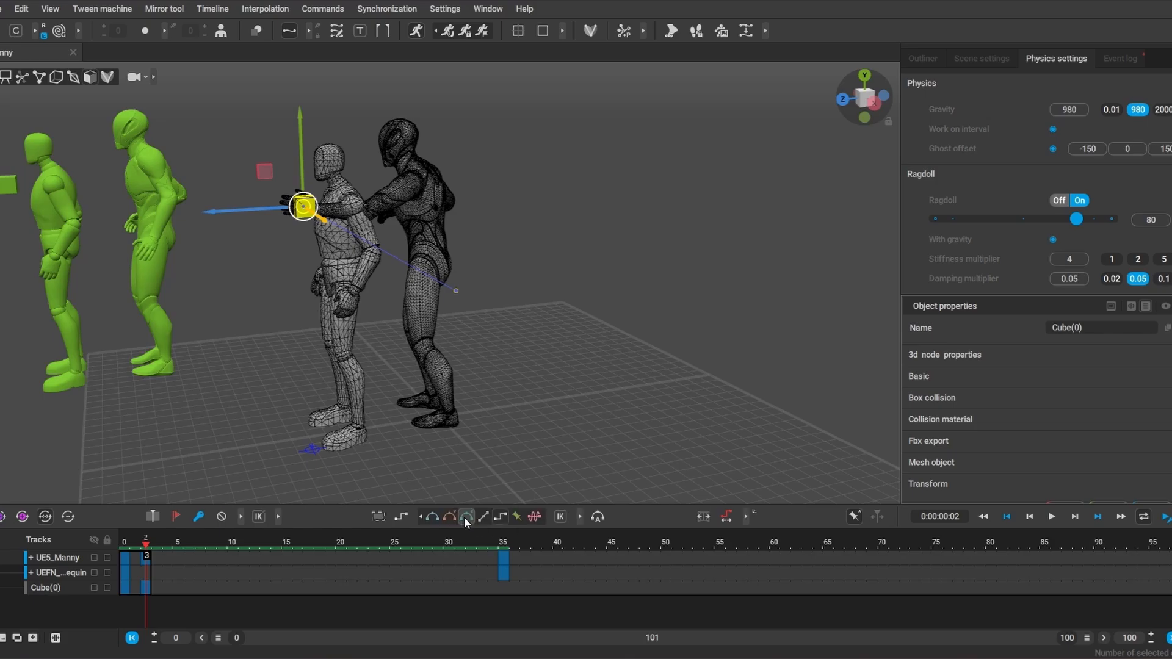
key("3")
left_click_drag(154, 545, 124, 552)
right_click_drag(275, 262, 507, 275)
left_click_drag(131, 550, 52, 581)
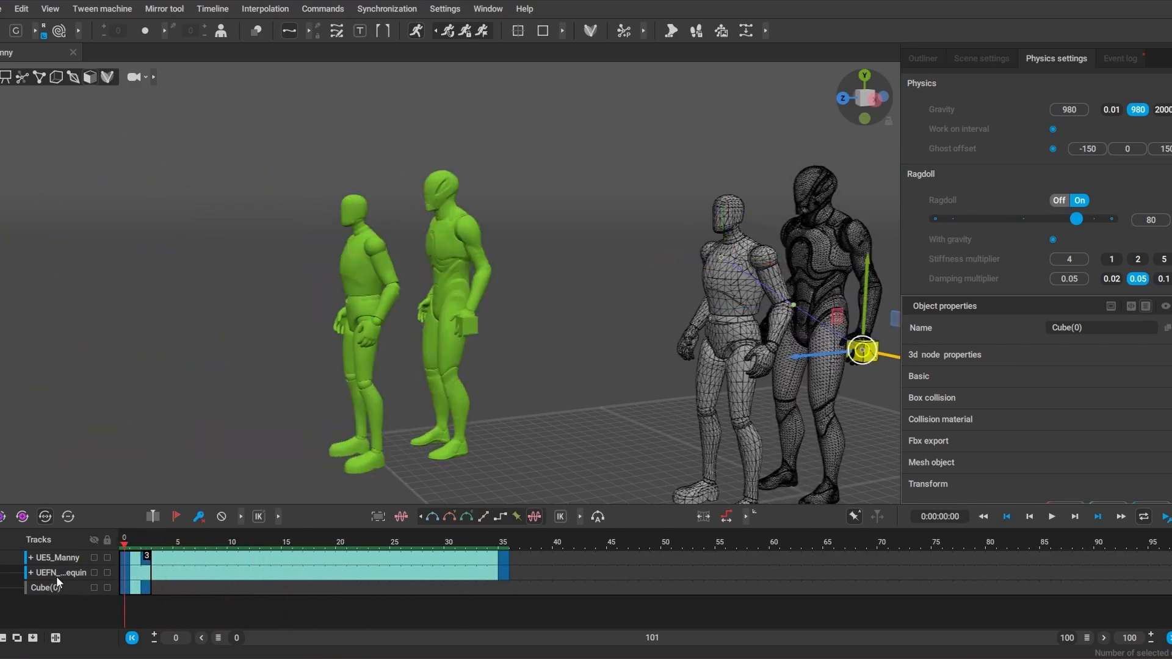
Step: Raise the ragdoll value to 100 and delete the collision from Manny's mesh
left_click_drag(1050, 218, 1080, 229)
left_click(814, 244)
left_click(322, 9)
mouse_move(354, 69)
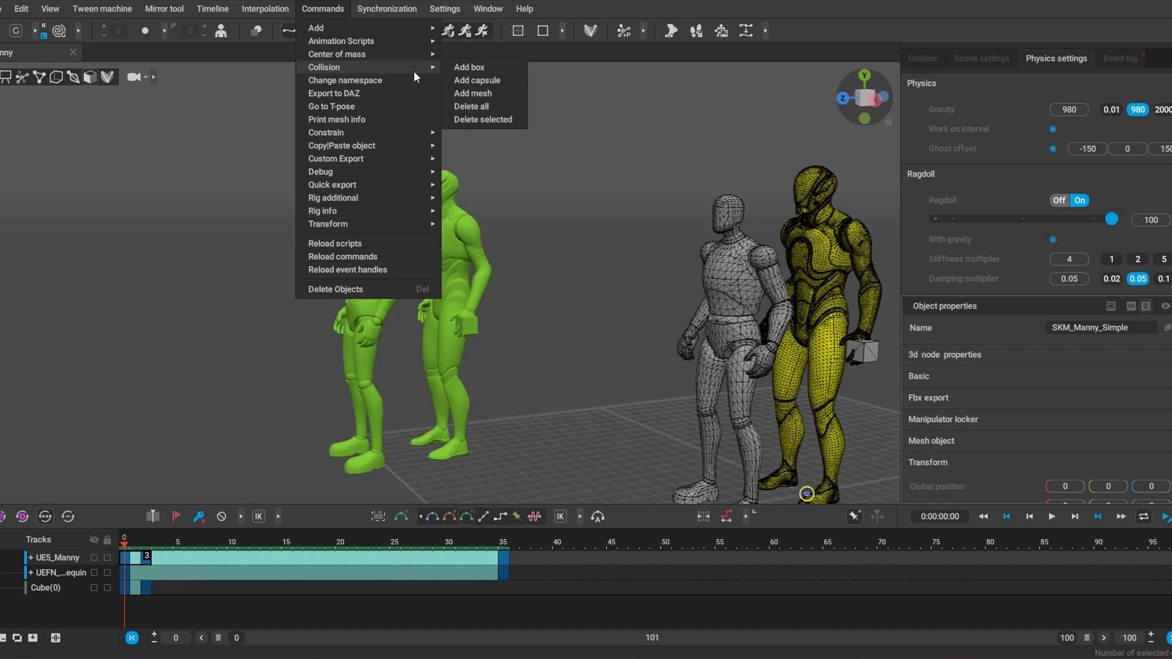
left_click(483, 119)
Step: Snap both characters to the simulated physics over frames 0 to 35 and check the opening frames
left_click_drag(141, 542, 503, 571)
left_click(452, 32)
left_click_drag(279, 539, 112, 548)
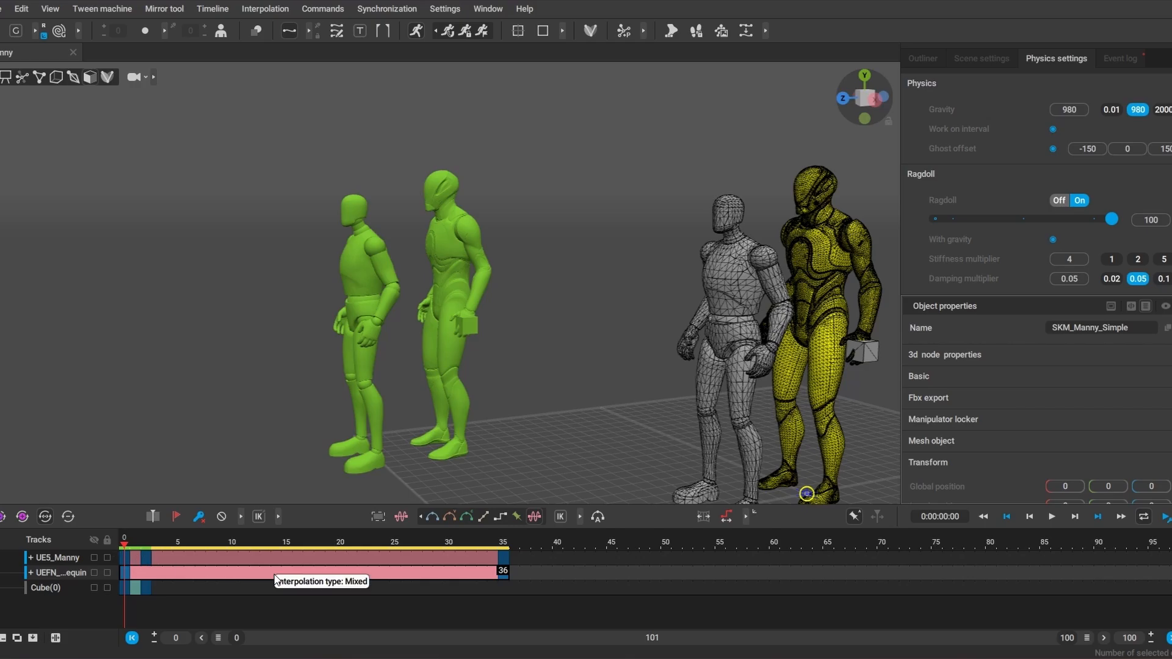
left_click(188, 558)
left_click(124, 557)
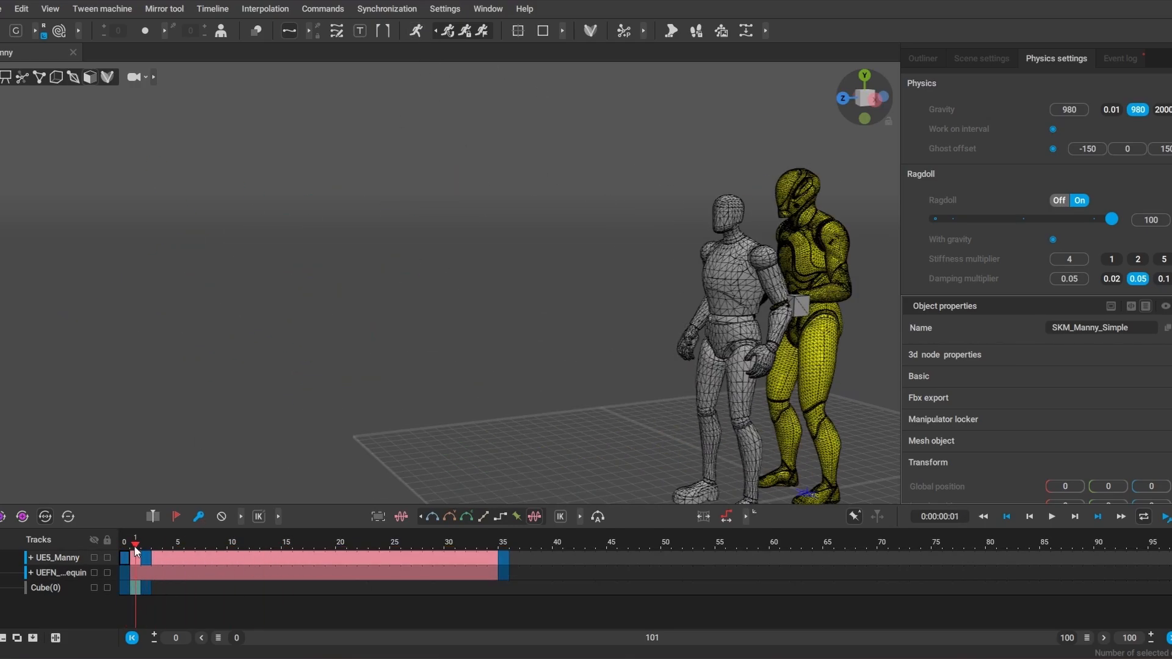
Step: Clear the simulated keys after frame 2 up to frame 35 on the UE5_Manny track
left_click(504, 559)
left_click(500, 517)
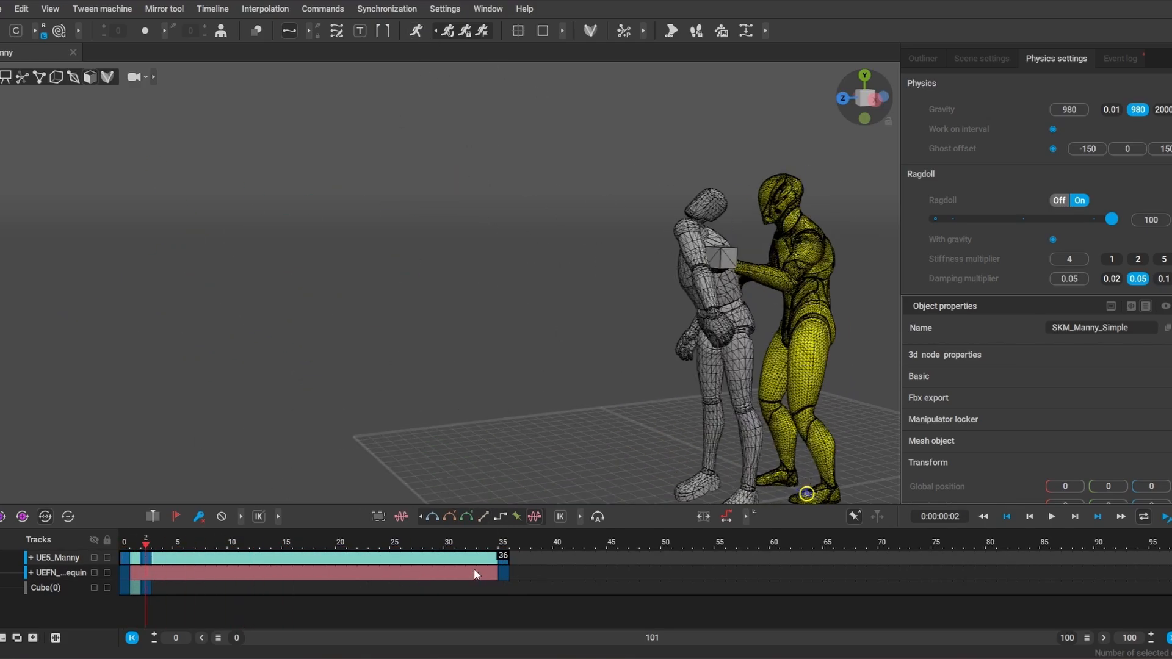
left_click(263, 554)
left_click_drag(262, 554, 125, 580)
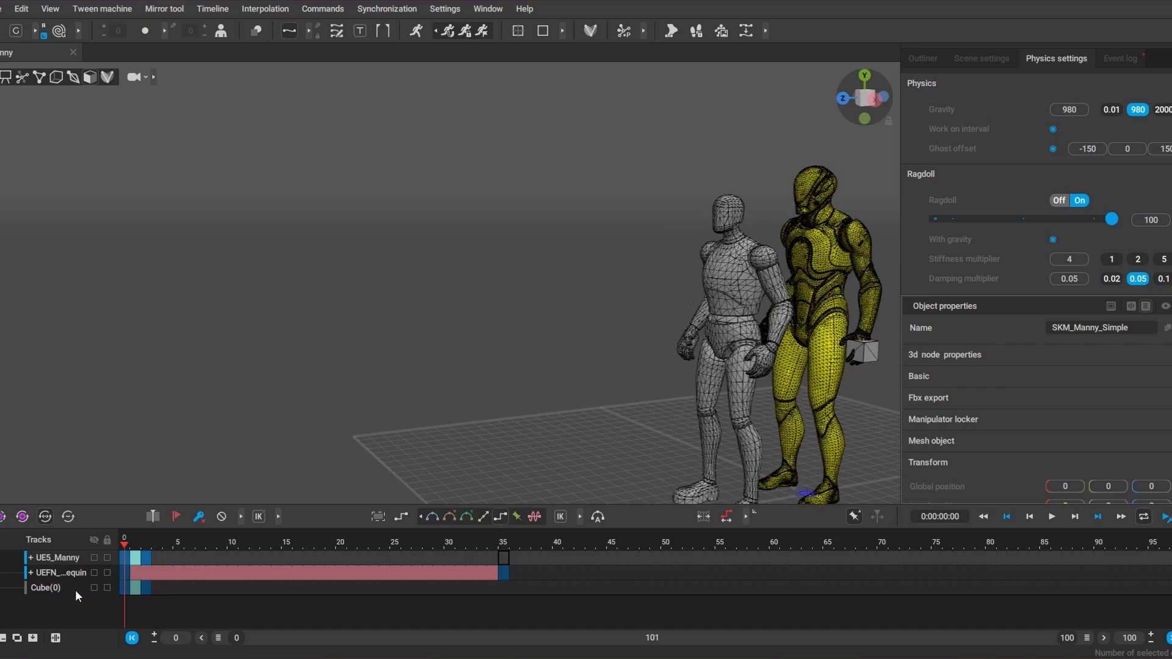
Step: Try to delete the Cube(0) track
double_click(64, 590)
left_click(126, 590)
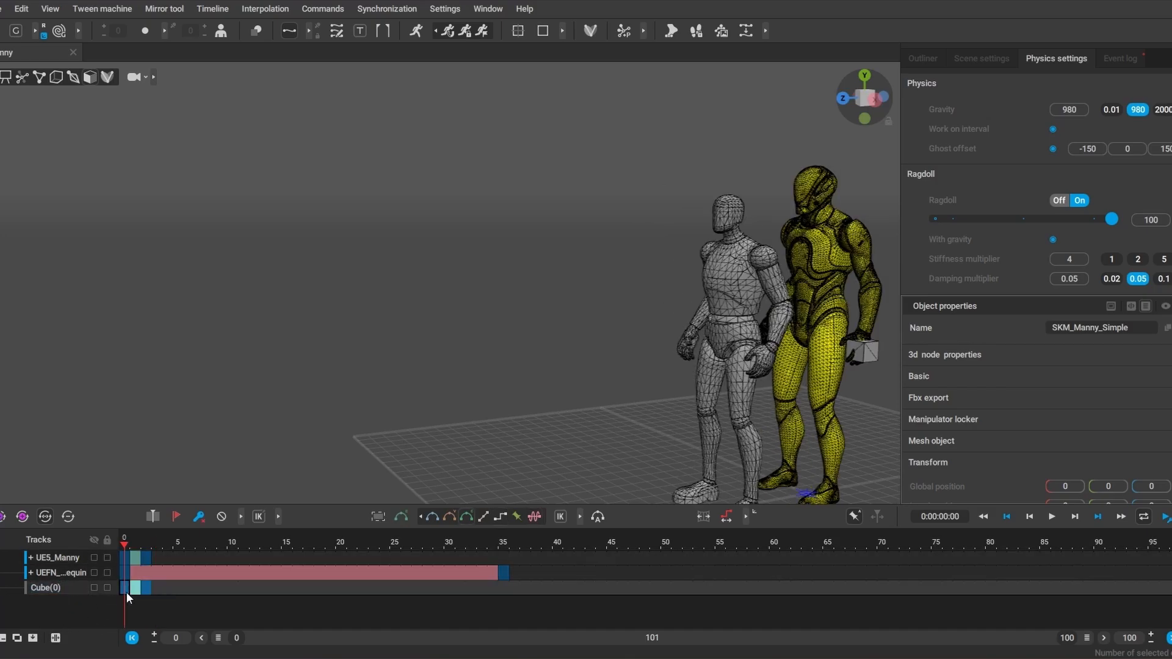
left_click(36, 588)
left_click(586, 376)
left_click(5, 639)
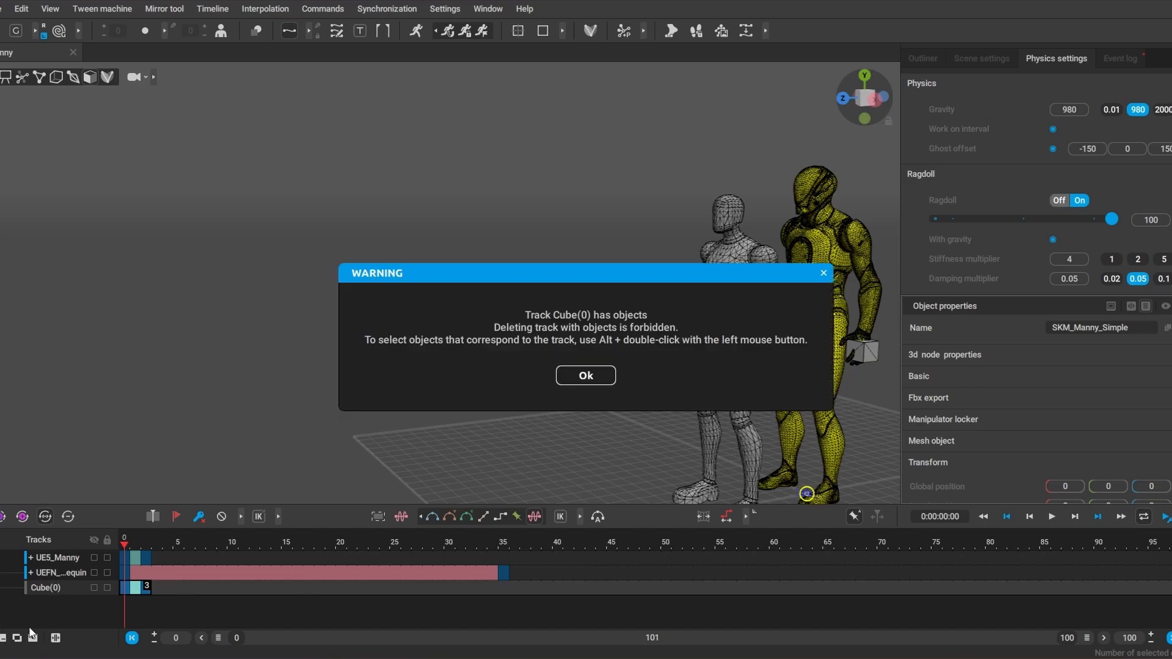
left_click(586, 375)
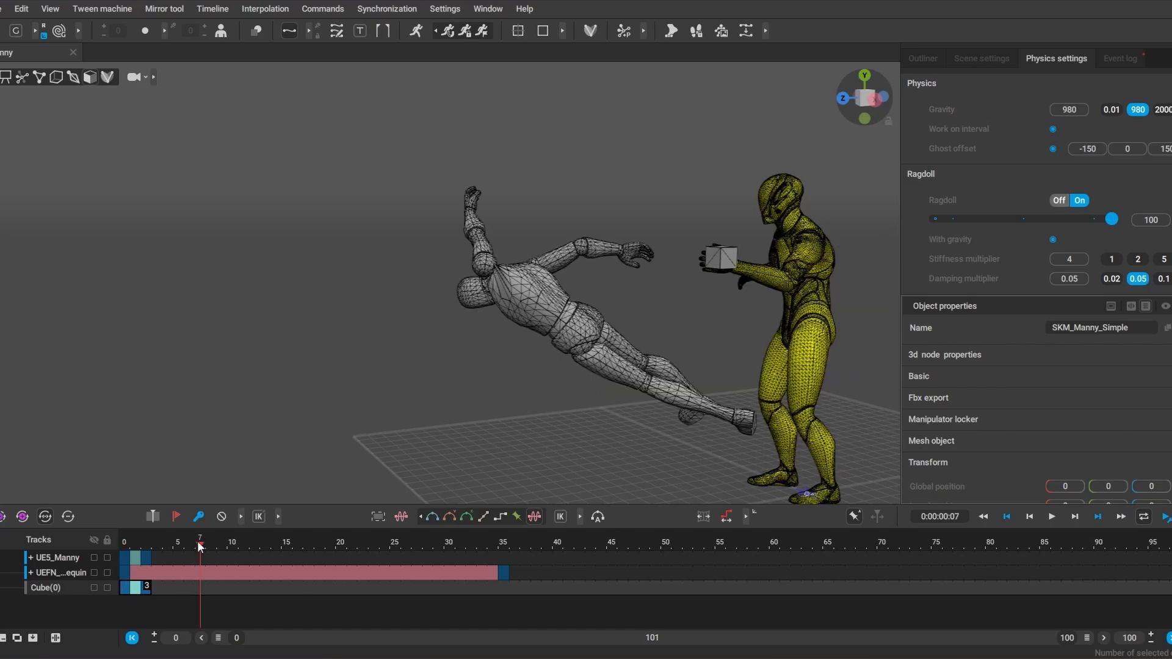
Step: Hide the Cube(0) track and inspect the pusher's hand contact at frame 2
left_click(94, 587)
left_click_drag(194, 546, 124, 543)
left_click_drag(330, 336, 202, 360, "alt")
left_click_drag(165, 542, 145, 549)
left_click(145, 557)
scroll(211, 170, "up", 3)
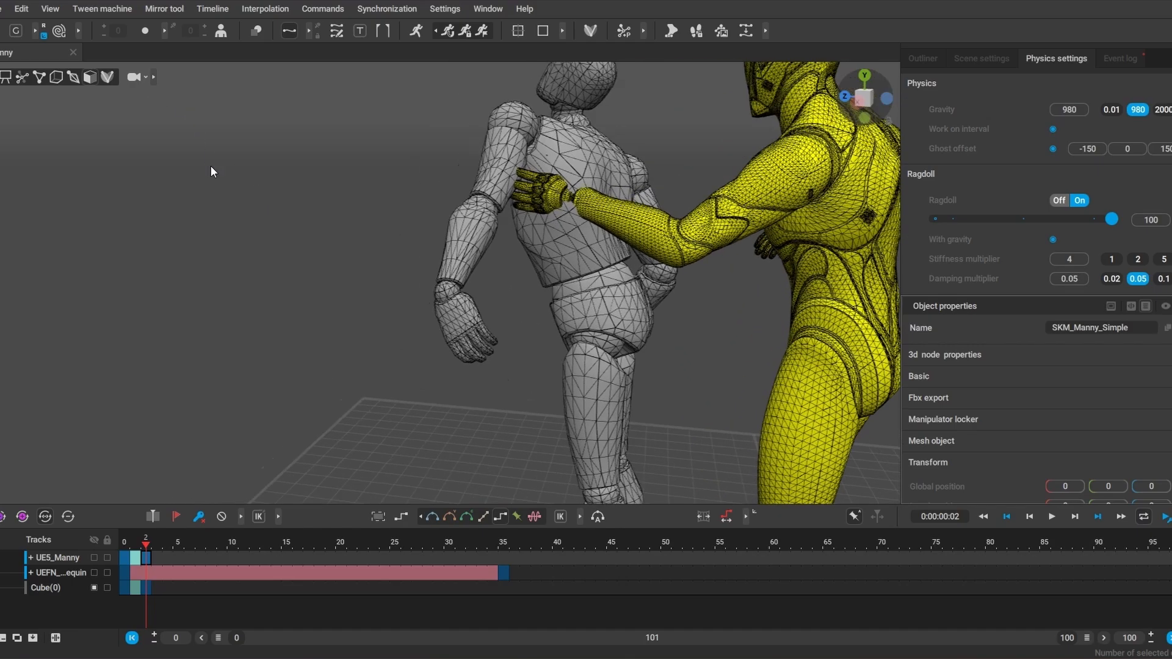
Step: Show the rig points of both characters, including the finger points, around the pusher's left hand
left_click(24, 77)
left_click(643, 31)
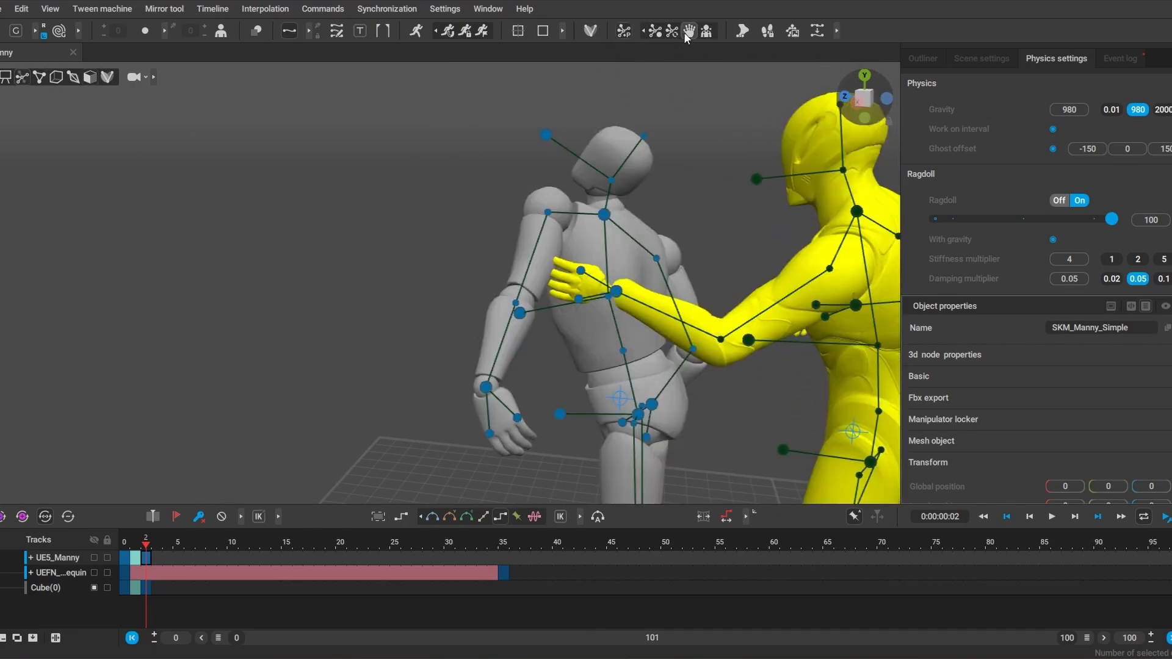
left_click(461, 384)
left_click_drag(667, 252, 478, 377, "alt")
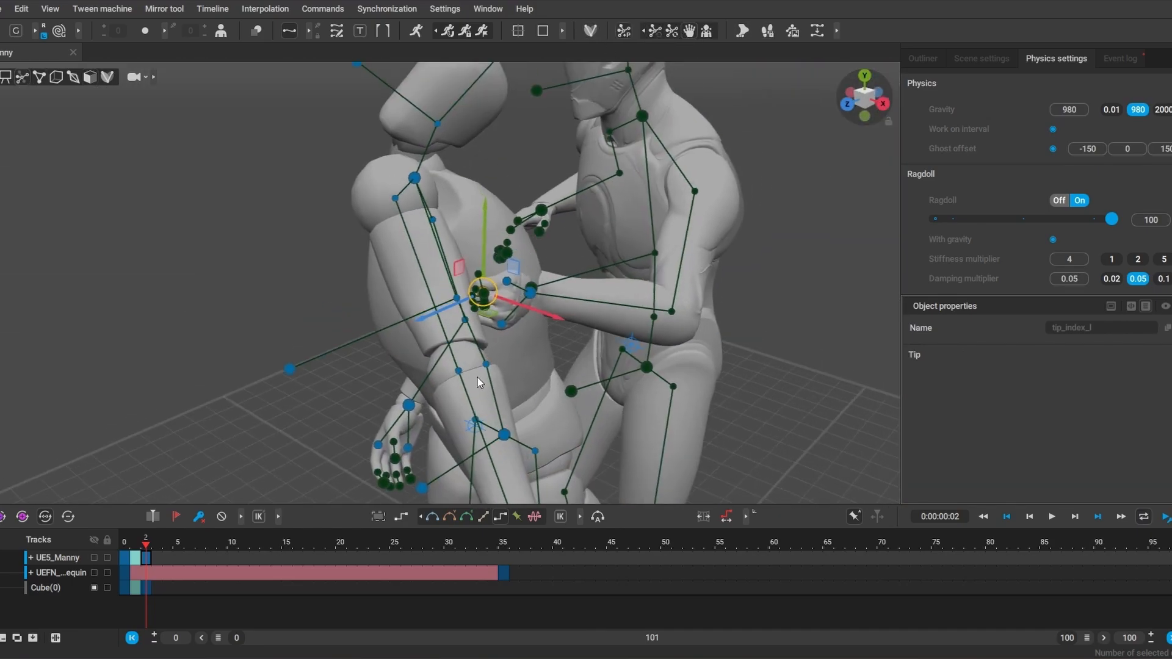
left_click_drag(478, 287, 421, 293, "alt")
Step: Pose the pusher's left hand raised and extended at frame 8 and set clamped Bezier interpolation leading to it
scroll(421, 293, "down", 4)
mouse_move(198, 545)
left_mouse_down()
mouse_move(130, 544)
mouse_move(211, 544)
left_mouse_up()
left_click(426, 282)
left_click_drag(433, 282, 415, 240)
left_click(200, 544)
left_click(466, 516)
Step: Add a key at frame 12 on the UE5_Manny track and set Bezier interpolation between frames 8 and 12
left_click_drag(268, 541, 374, 548)
left_click(250, 549)
key("f")
left_click(223, 557)
left_click(433, 516)
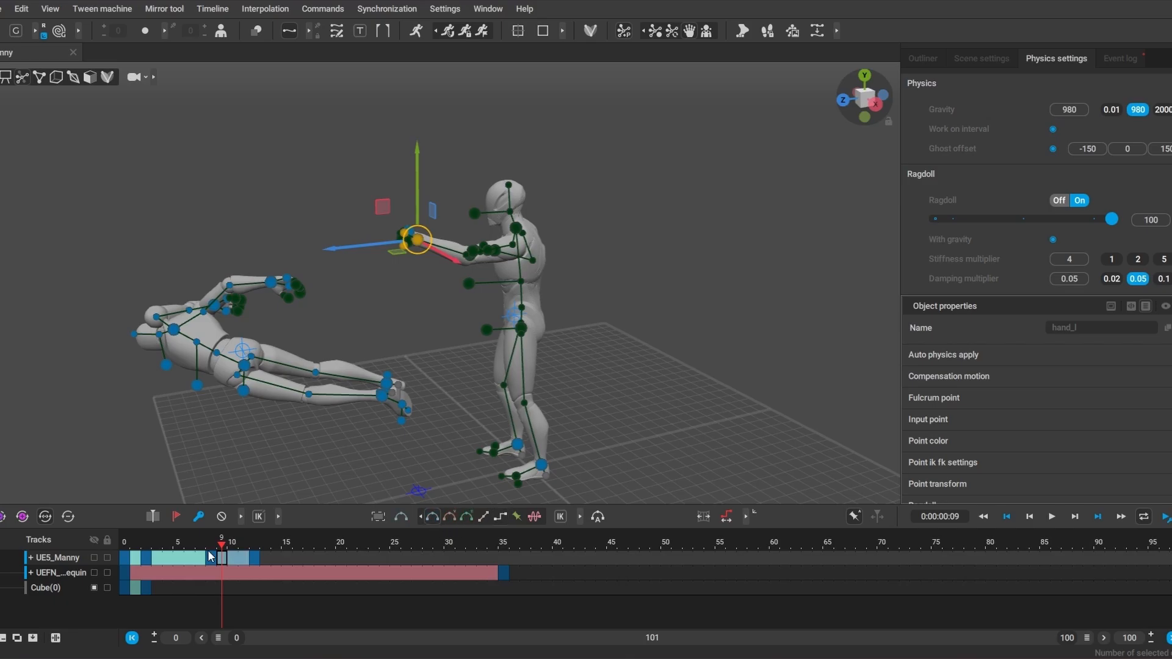
Step: Check the push contact around frame 2 and play back the animation of both characters
left_click_drag(219, 553, 130, 555)
left_click(61, 392)
left_click_drag(61, 393, 51, 206, "alt")
left_click_drag(127, 552, 150, 568)
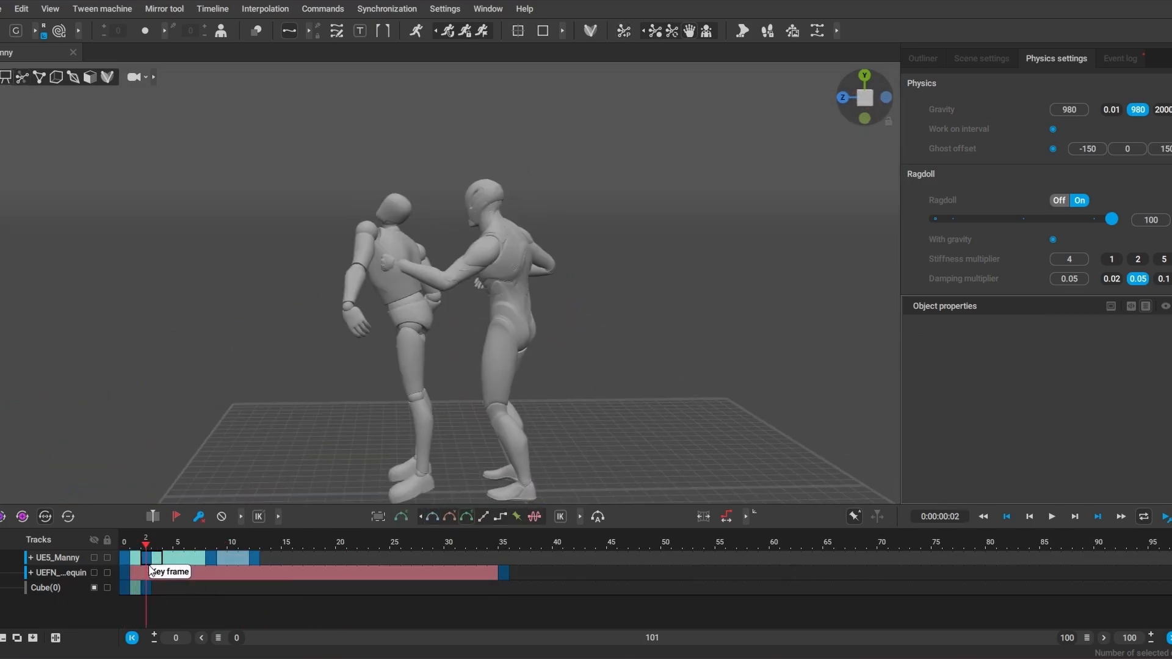
left_click(73, 78)
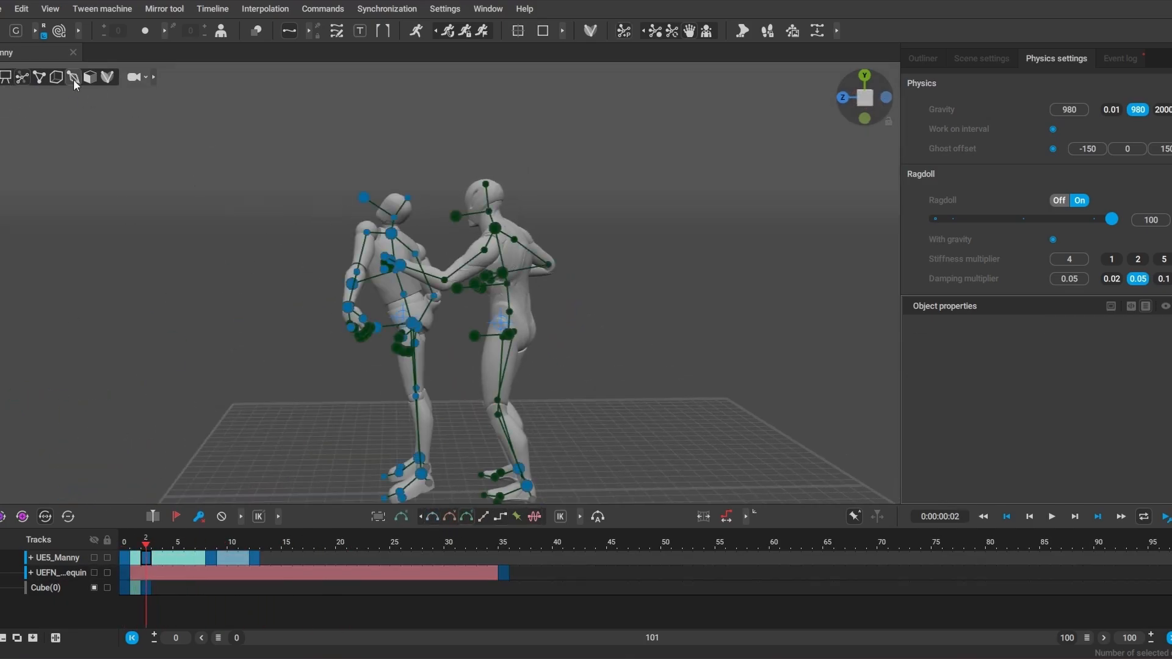
scroll(367, 247, "up", 5)
left_click(367, 250)
left_click(1051, 516)
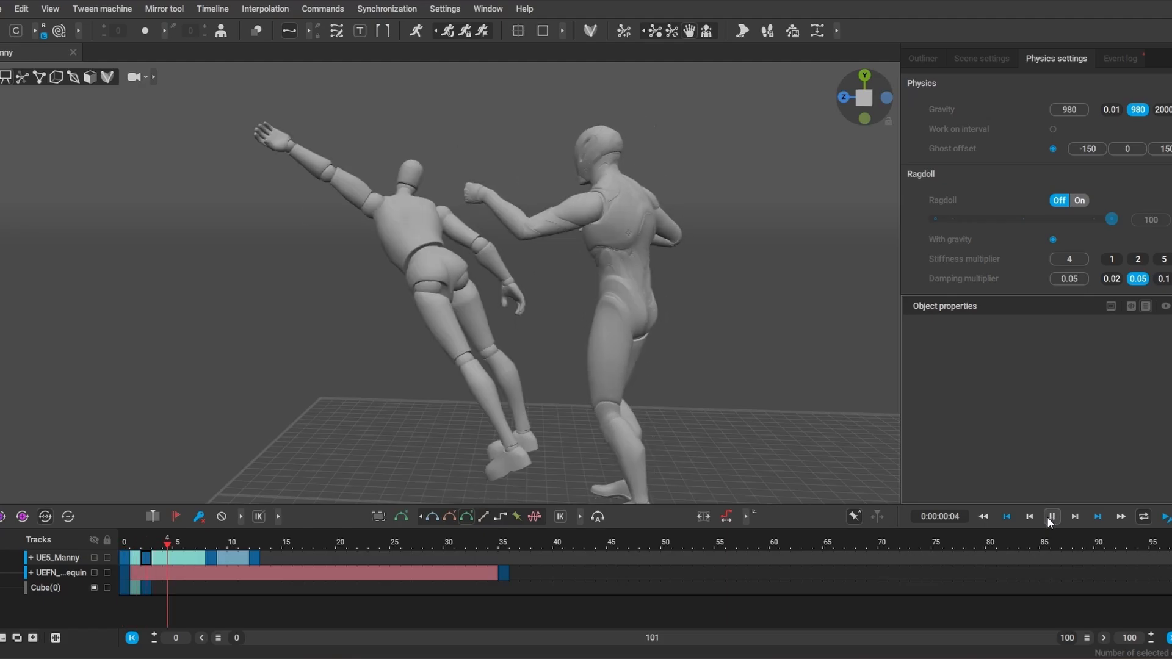
left_click(1047, 517)
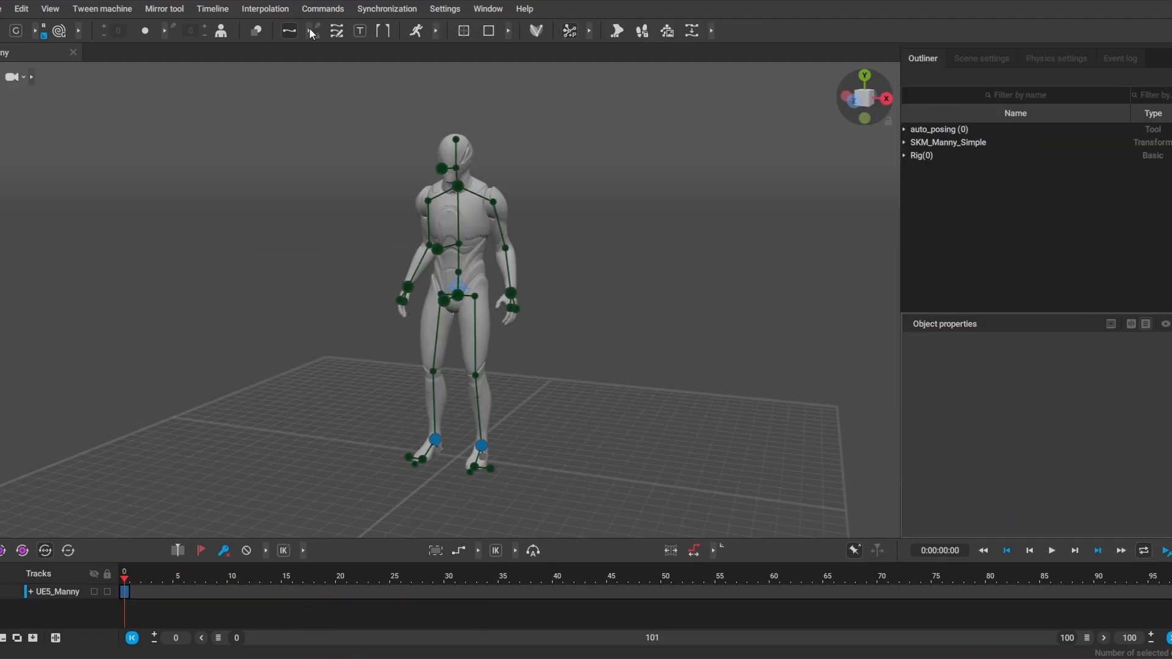
Step: Add a sphere to the character scene and set its local scale to 0.1 on all axes
left_click(317, 9)
mouse_move(430, 28)
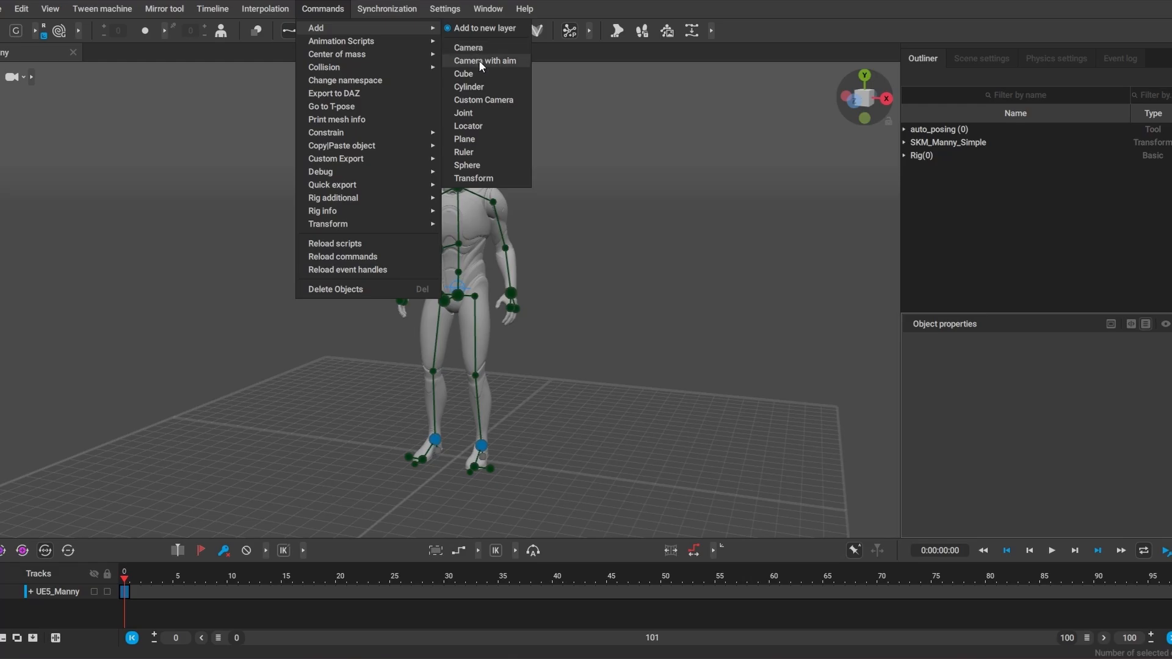
left_click(520, 164)
left_click(964, 461)
scroll(976, 462, "down", 2)
left_click(1115, 526)
key("Tab")
type("0.1")
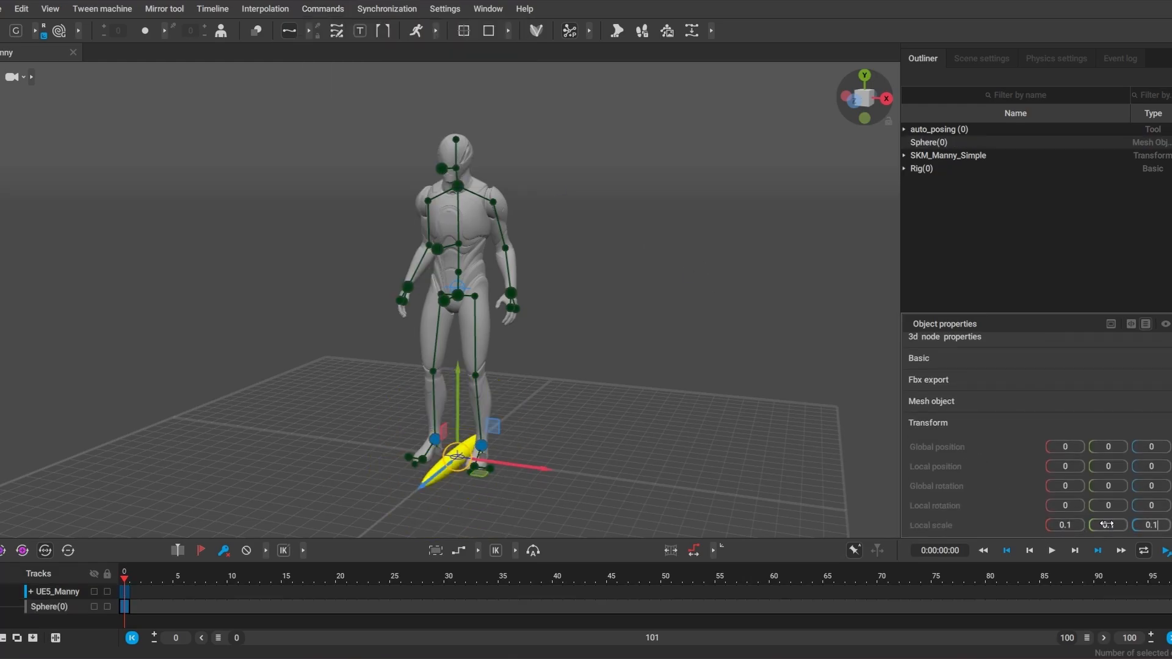
Step: Place the sphere beside the character at head height on frame 0 and past the opposite side of the head on frame 7
left_click_drag(468, 257, 469, 142)
left_click_drag(537, 171, 749, 171)
left_click(200, 607)
key("f")
left_click_drag(378, 262, 586, 263, "alt")
middle_click_drag(586, 262, 590, 446, "alt")
left_click_drag(458, 287, 360, 248)
left_click_drag(464, 383, 549, 373, "alt")
left_click_drag(427, 372, 311, 342)
left_click_drag(303, 300, 303, 292)
Step: Set Bezier interpolation on the sphere's frames 0 to 7 and check its path past the head
left_click_drag(124, 606, 200, 606)
left_click(478, 551)
left_click(432, 550)
left_click_drag(268, 580, 96, 595)
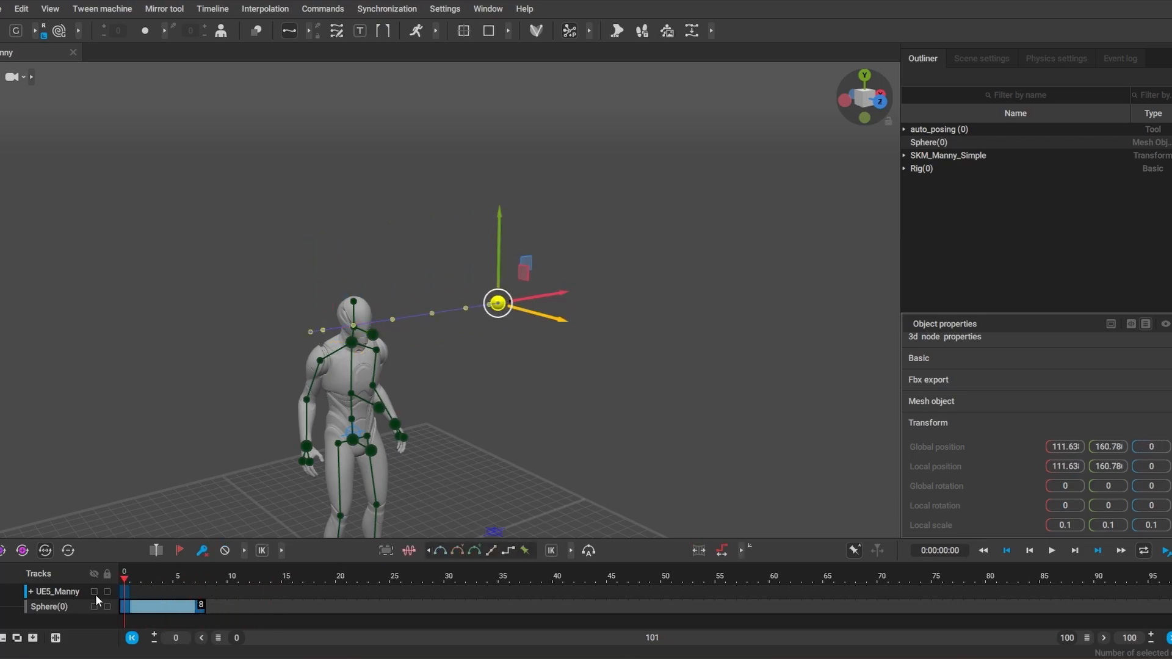
Step: Add a capsule collision to the sphere
left_click(326, 11)
mouse_move(427, 67)
left_click(462, 81)
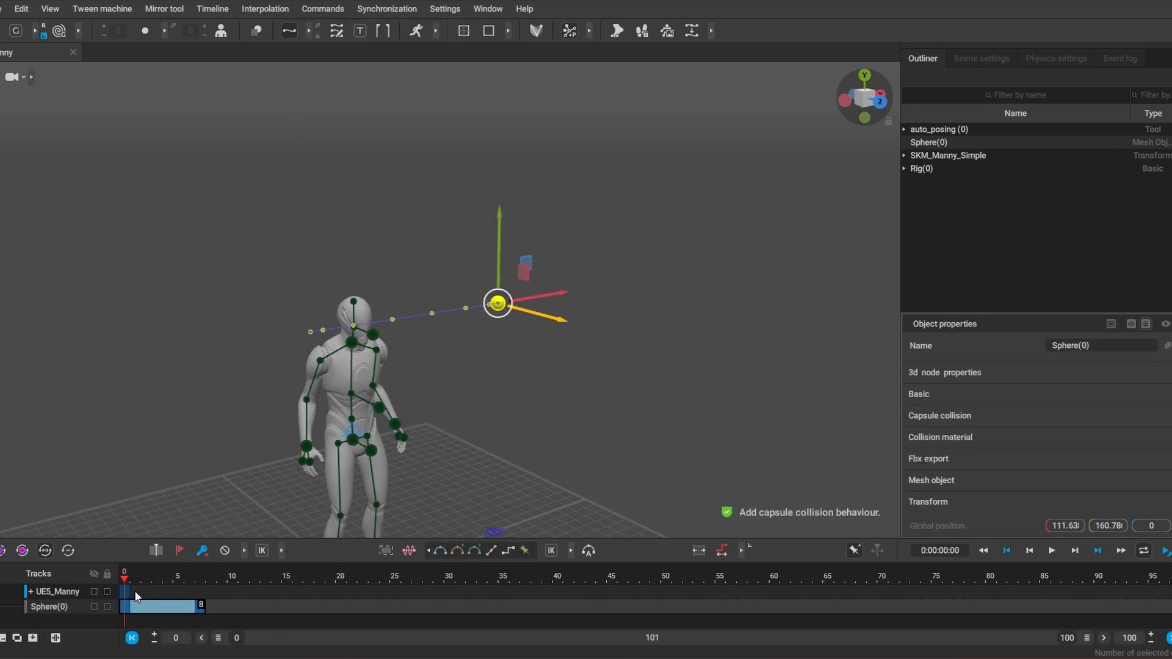
Step: Key frame 45 on both tracks and preview the physics over frames 0 to 45 with ragdoll enabled at 90
left_click(610, 599)
left_click(1056, 59)
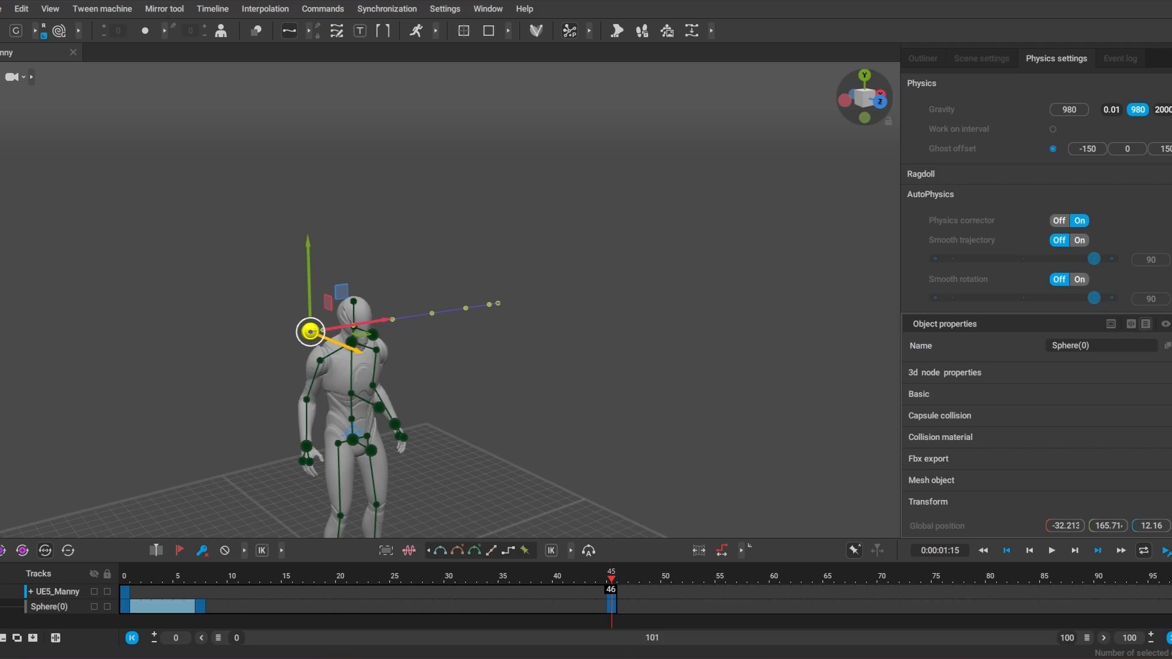
left_click(920, 174)
left_click(415, 32)
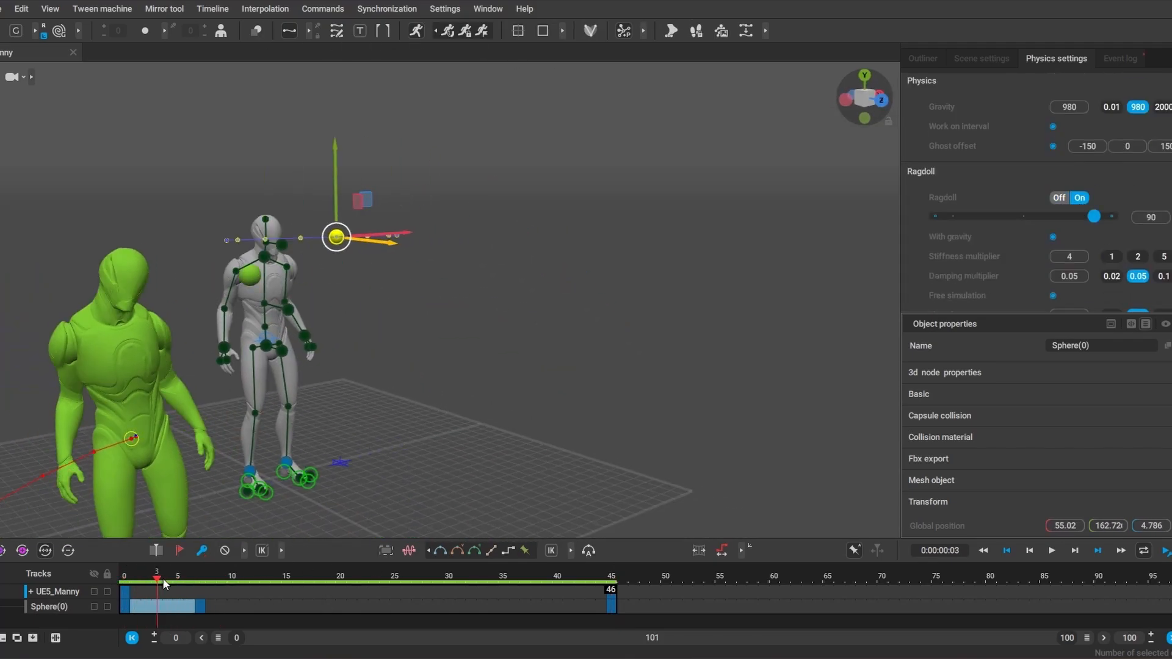
left_click(151, 584)
left_click_drag(204, 595, 576, 582)
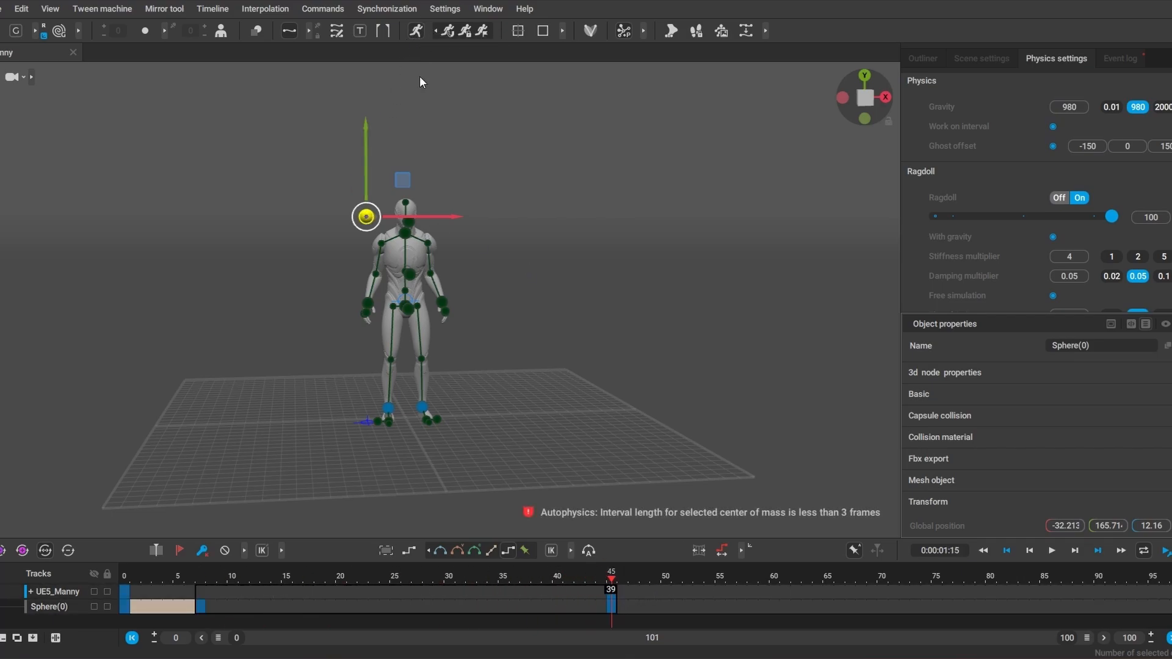
Step: Run the physics preview over frames 0 to 45 and scrub through the character's reaction to the sphere
scroll(507, 320, "down", 3)
left_click(486, 440)
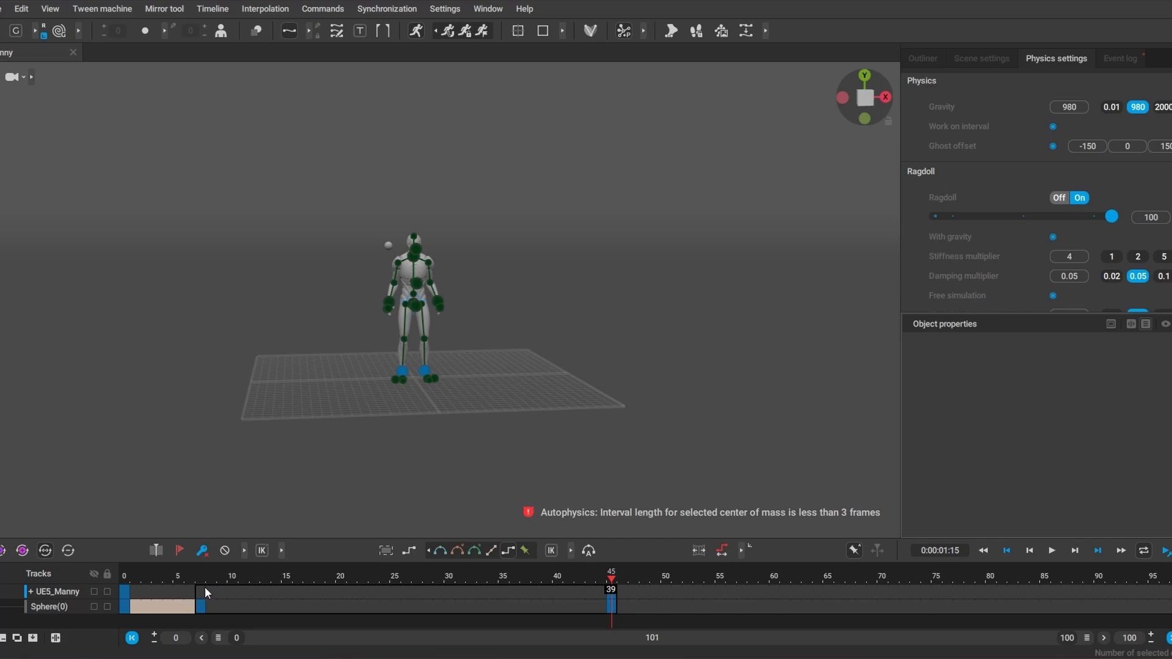
left_click(680, 621)
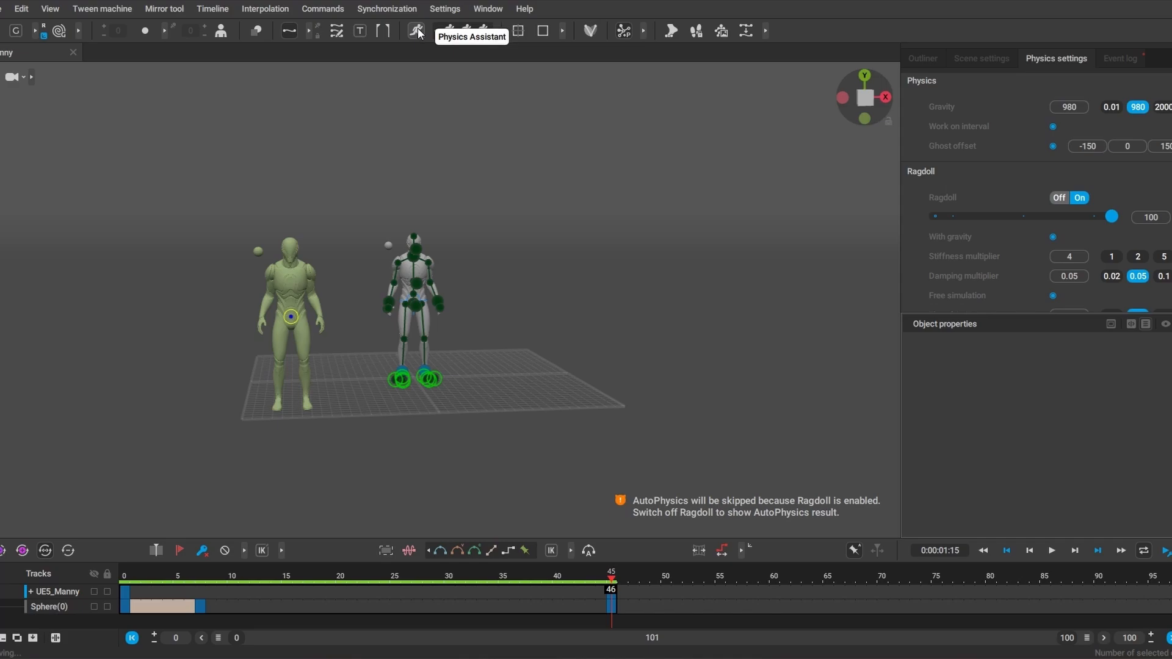
left_click_drag(168, 576, 595, 616)
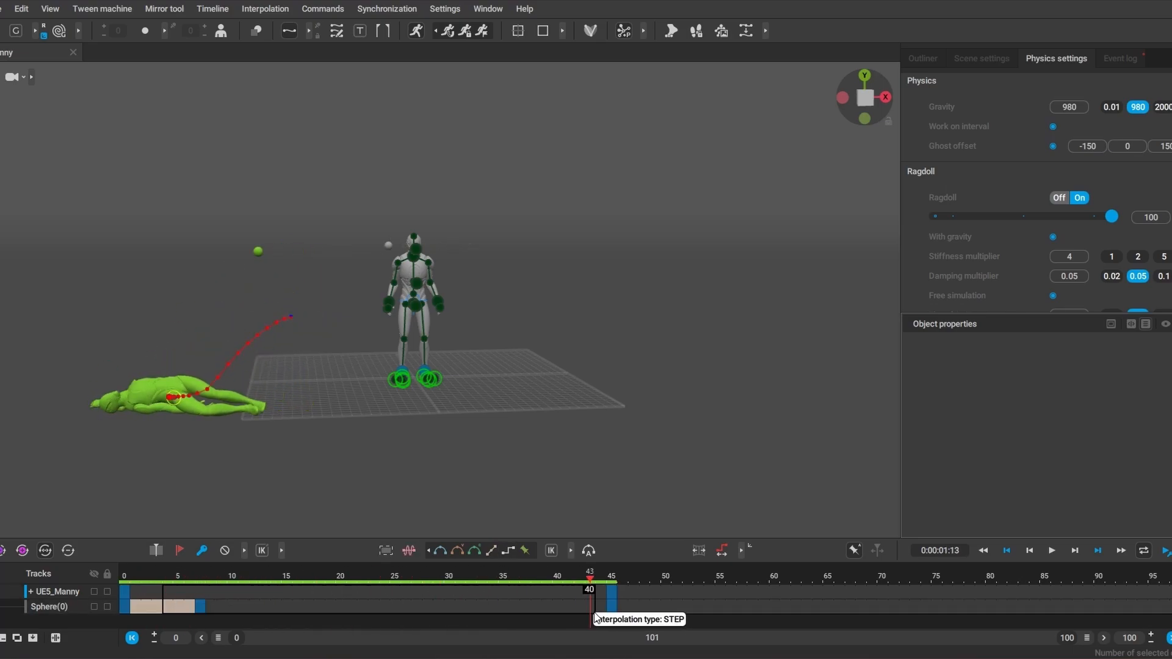
left_click(415, 32)
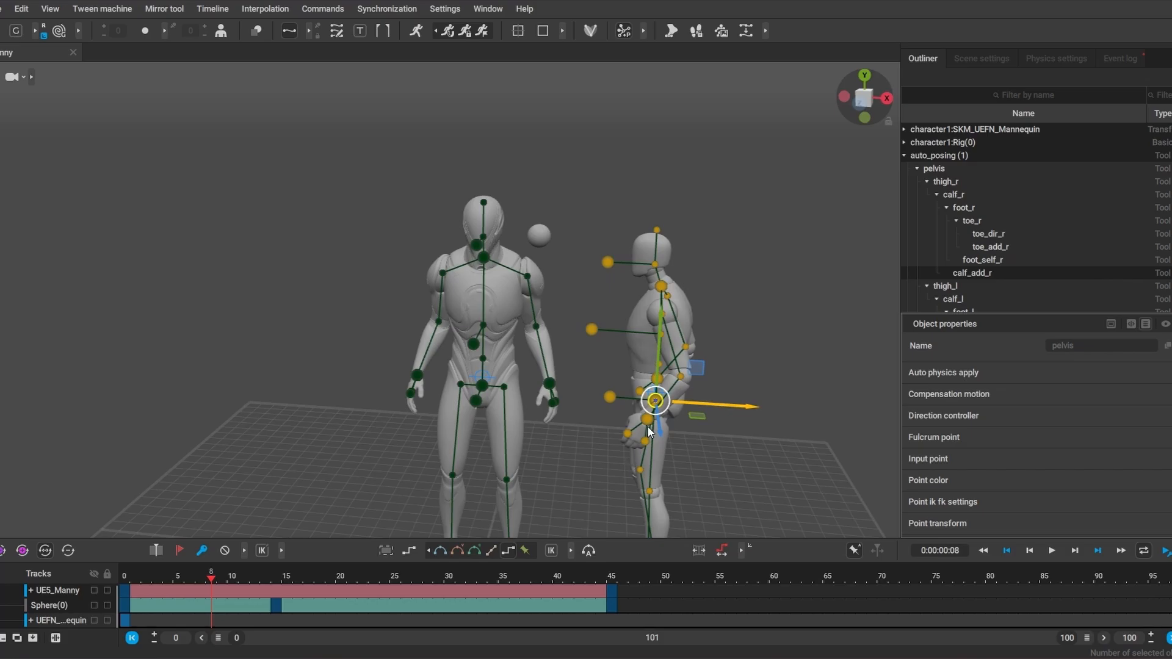
Step: Move and rotate the second mannequin's left hand to strike beside the first character's head at frame 8
left_click(647, 419)
left_click(211, 620)
key("w")
left_click_drag(647, 419, 526, 229)
key("e")
left_click_drag(594, 211, 588, 335)
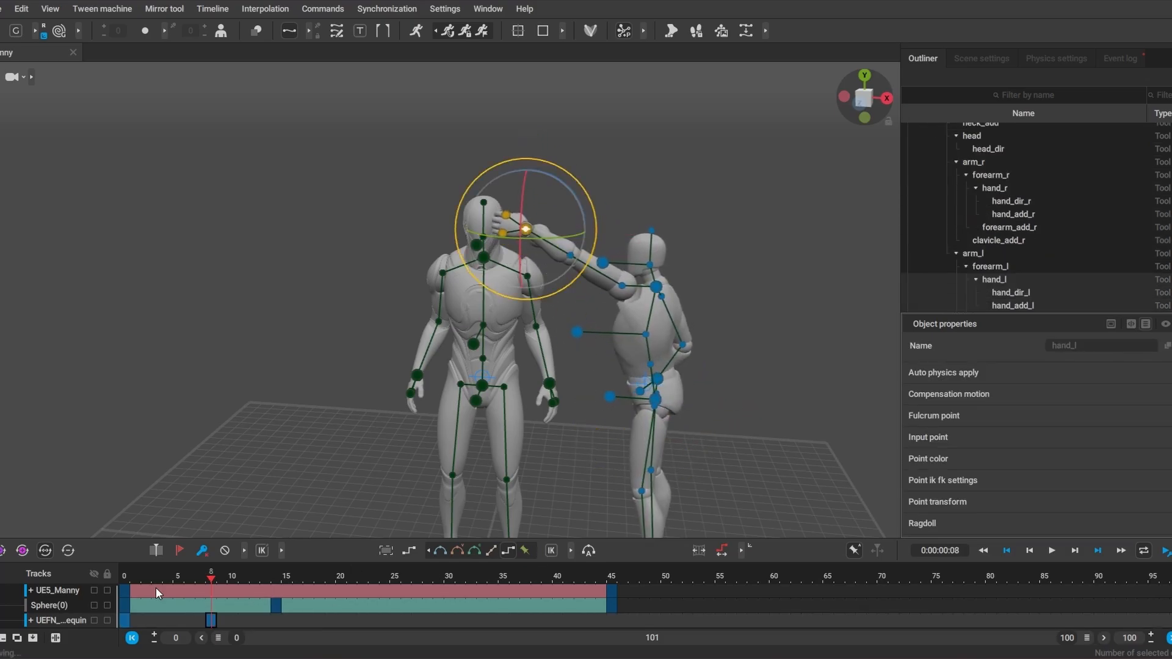
Step: Key frame 45 on the second mannequin's track and preview the physics of all tracks over frames 0 to 45
left_click(262, 588)
left_click_drag(261, 588, 145, 590)
left_click(1051, 60)
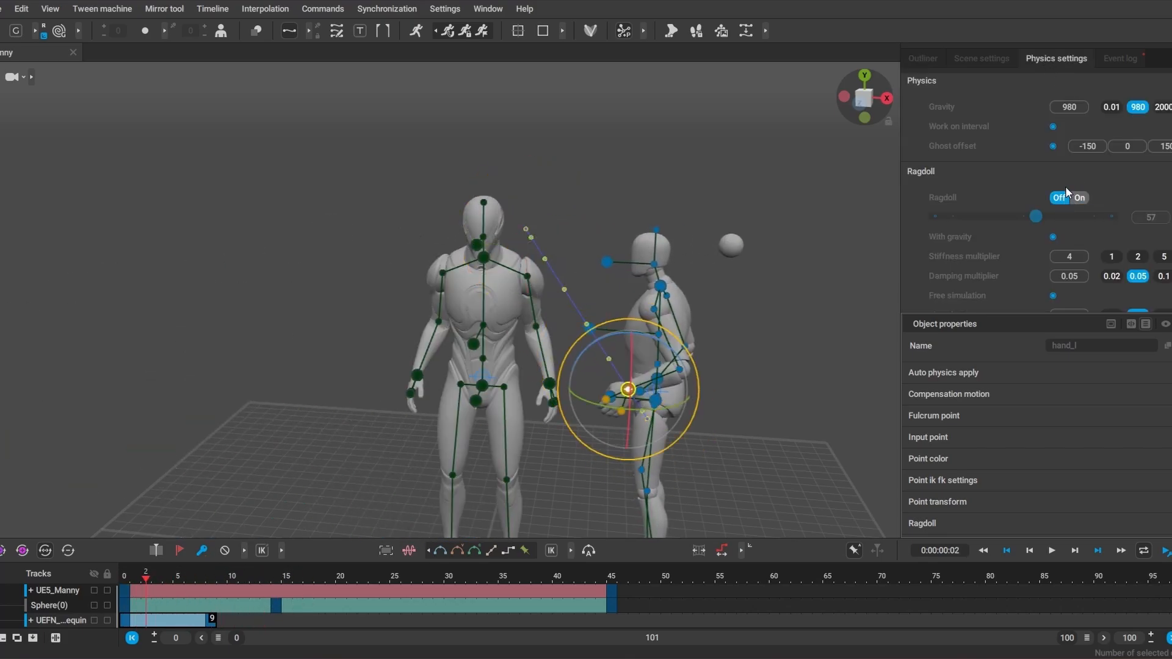
left_click(610, 623)
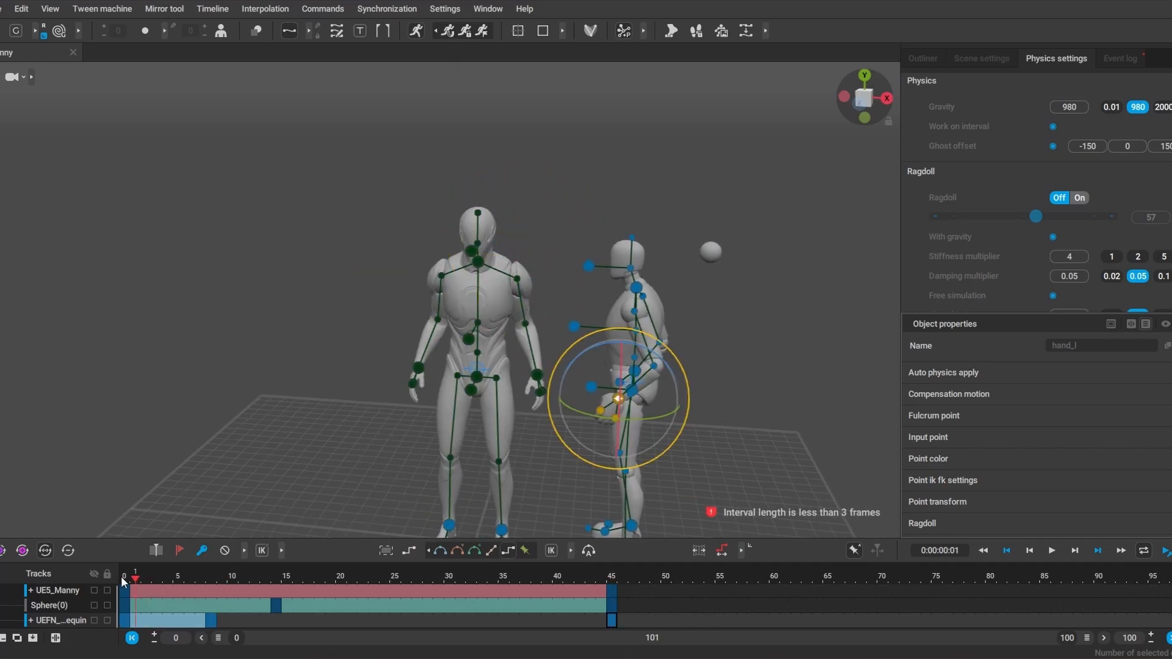
left_click(578, 621)
left_click(416, 31)
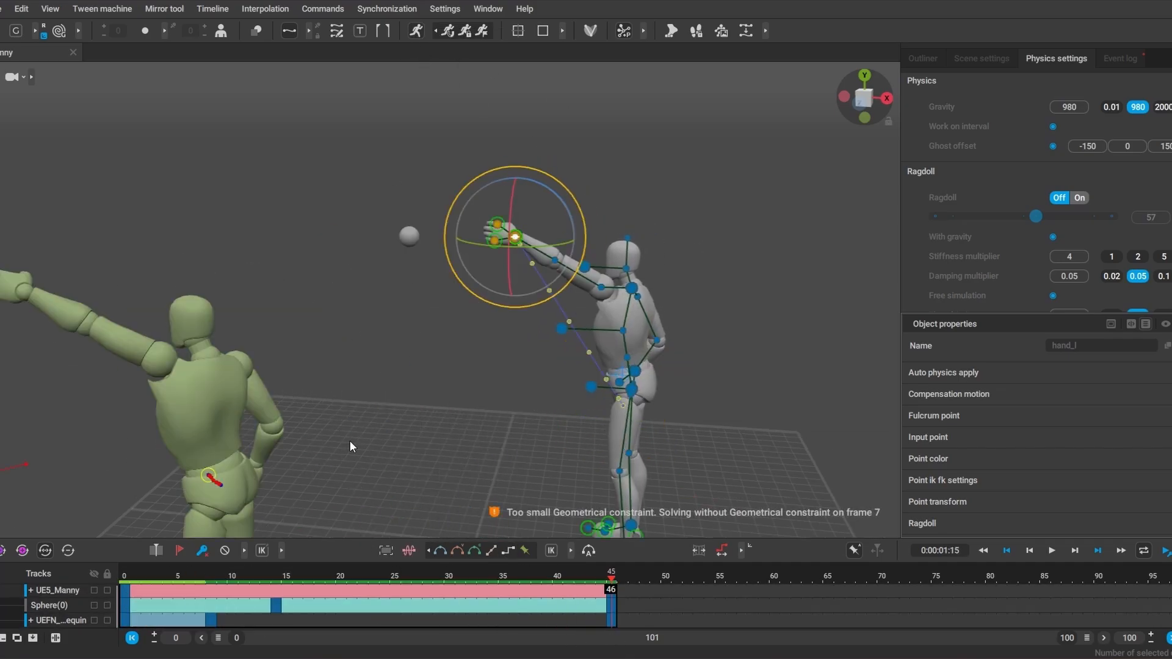
left_click(255, 588)
left_click_drag(228, 595, 116, 595)
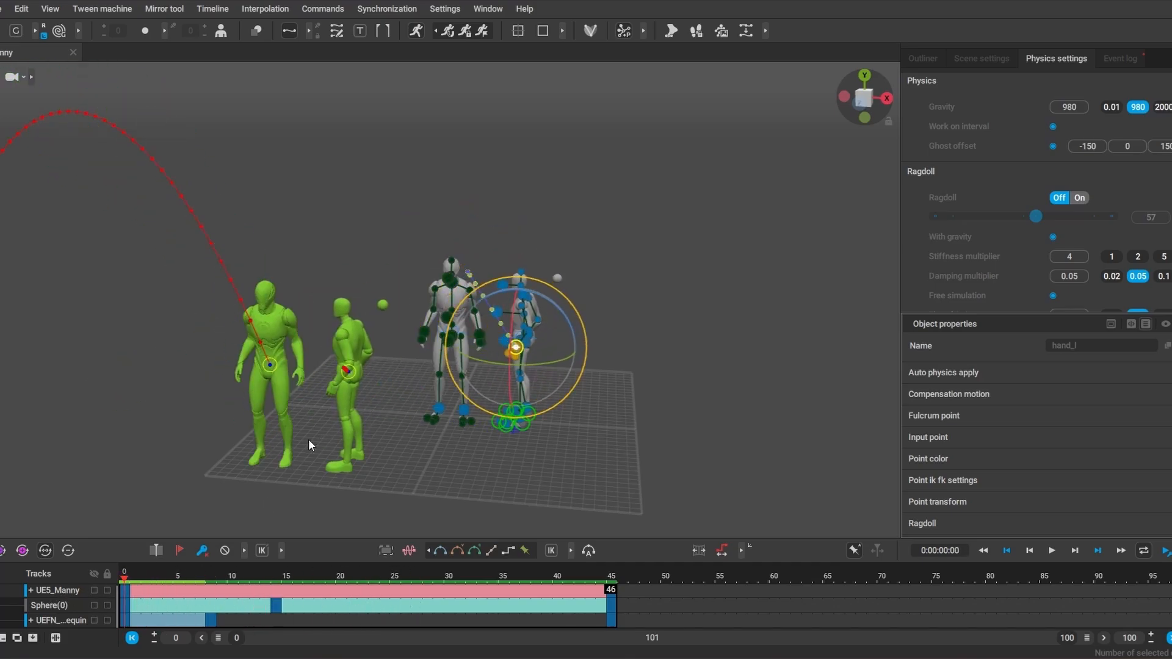
Step: Leave the physics preview, hide the Sphere(0) track and return to frame 0 to view both characters
key("ctrl+z")
left_click(221, 31)
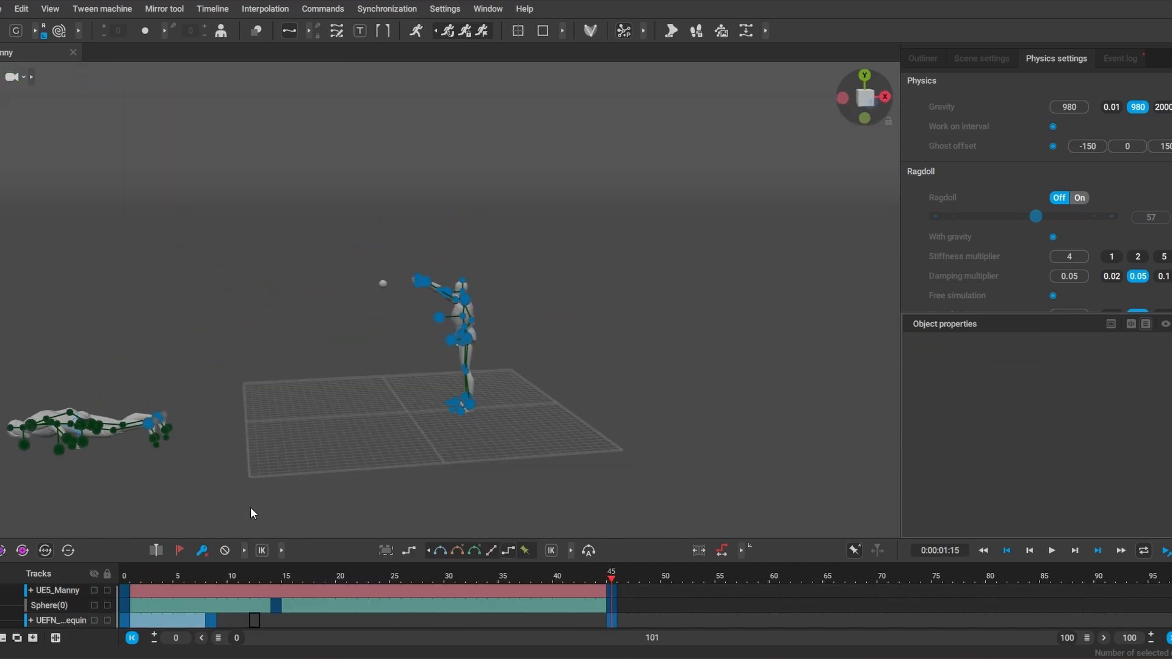
left_click(181, 574)
left_click_drag(185, 574, 123, 575)
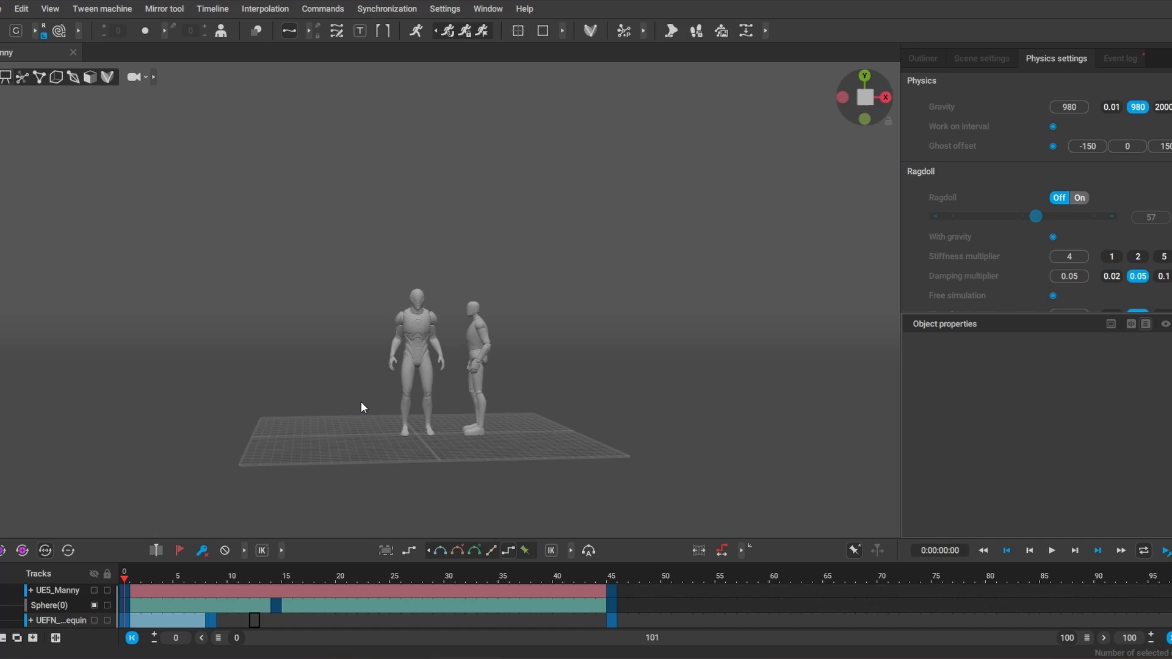
scroll(356, 407, "up", 5)
Step: Key the second mannequin's lowered left forearm at frame 16 with Bezier interpolation from frame 9 and play the animation
left_click_drag(262, 597, 297, 595)
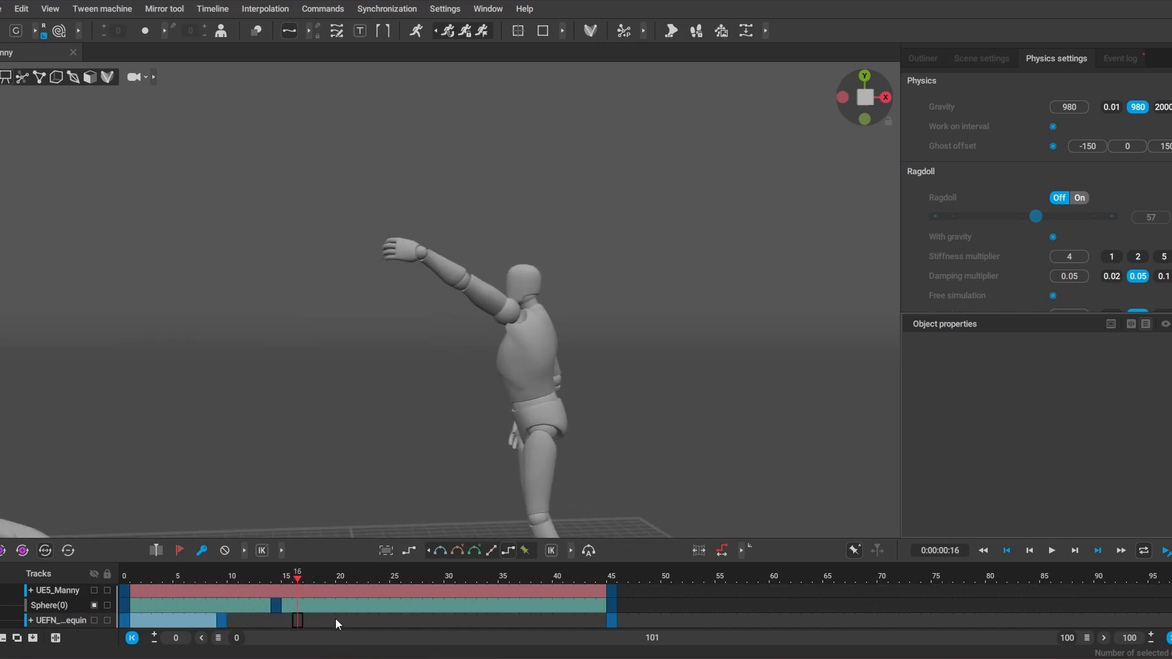
left_click(468, 319)
left_click_drag(231, 627, 379, 641)
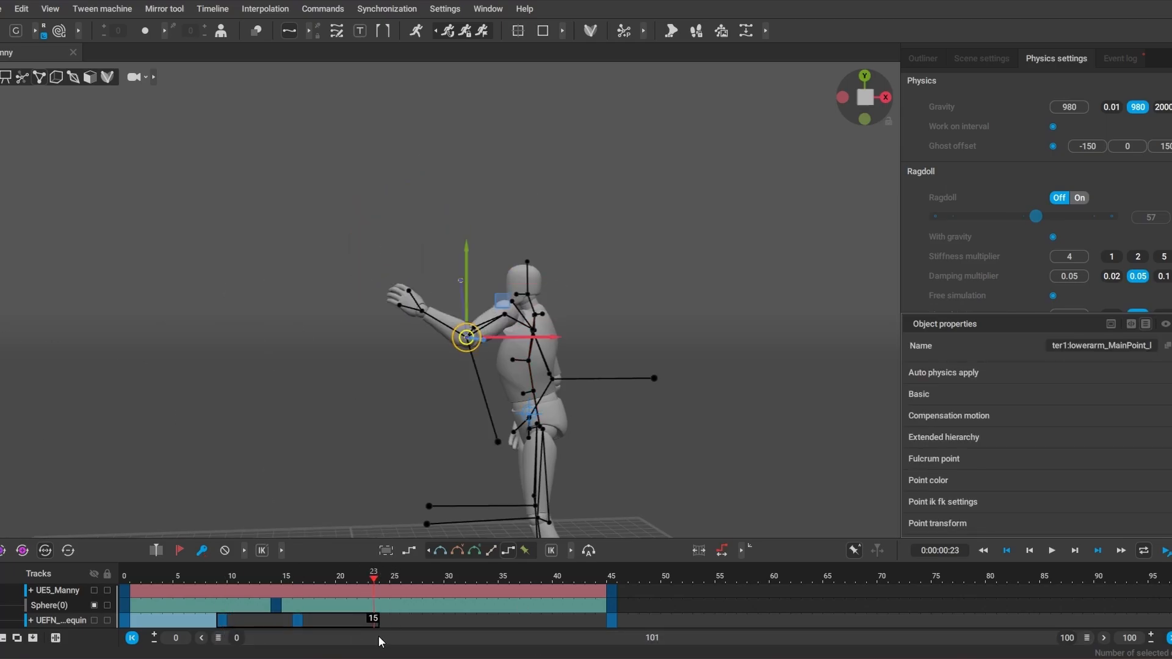
mouse_move(232, 585)
left_mouse_down()
mouse_move(241, 589)
mouse_move(157, 590)
mouse_move(237, 593)
mouse_move(210, 593)
left_mouse_up()
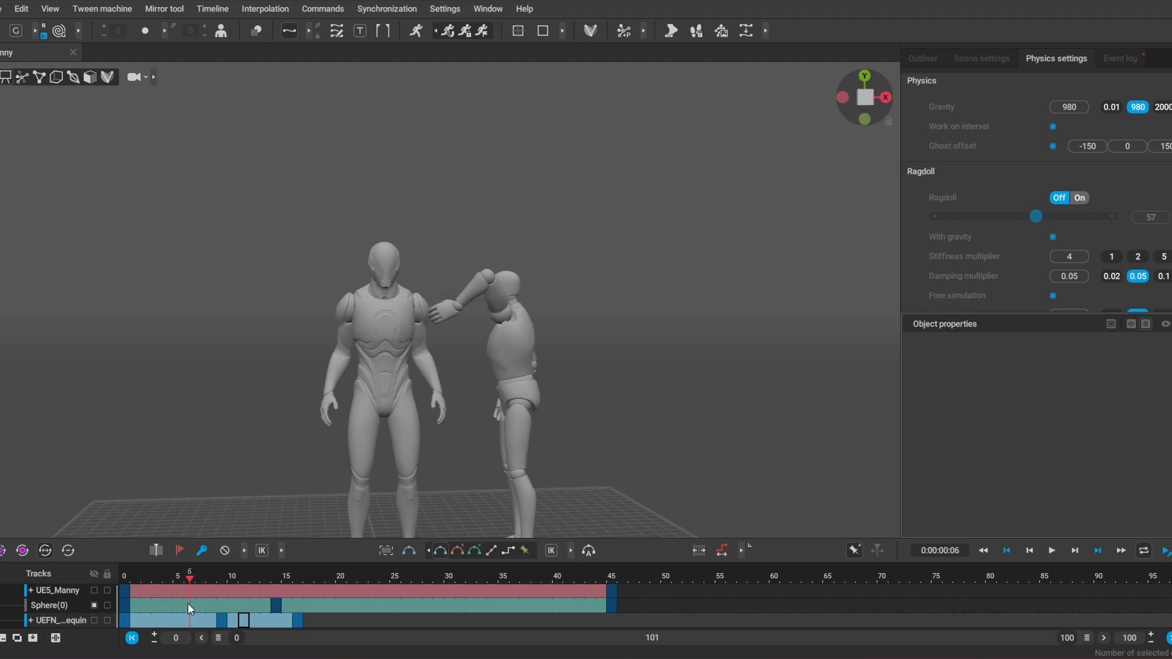
left_click(1051, 551)
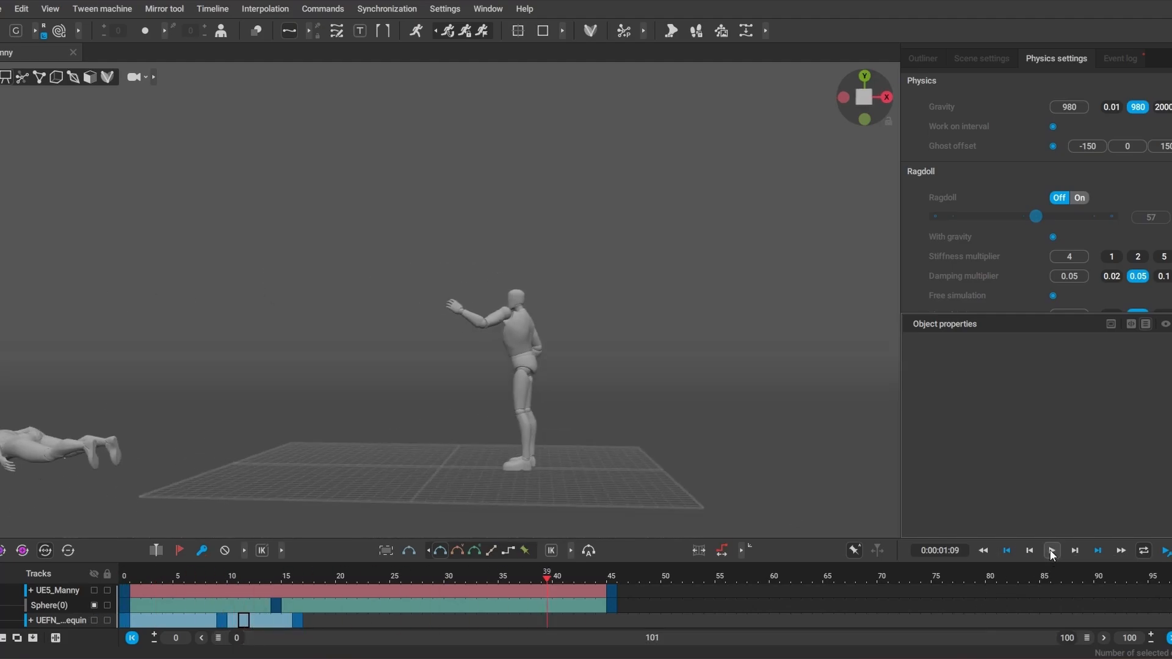
Step: Stop the playback, return the Sword Slice scene to frame 0 and hide the rig controls to view the sword-holding character
left_click(1051, 551)
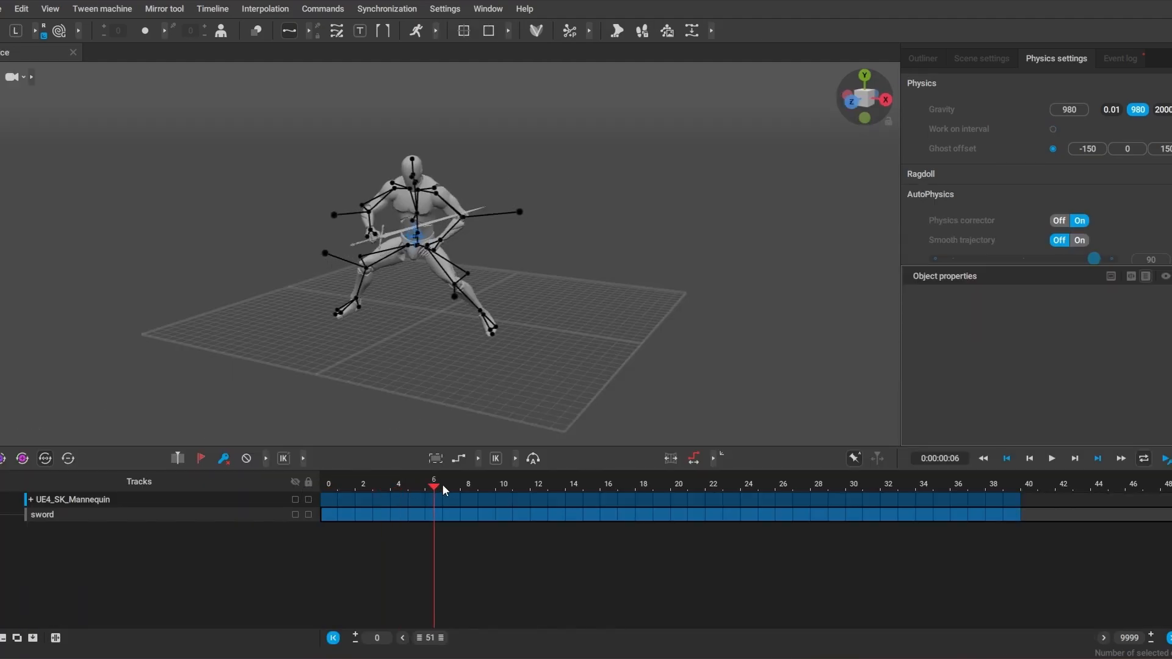
left_click_drag(442, 484, 315, 492)
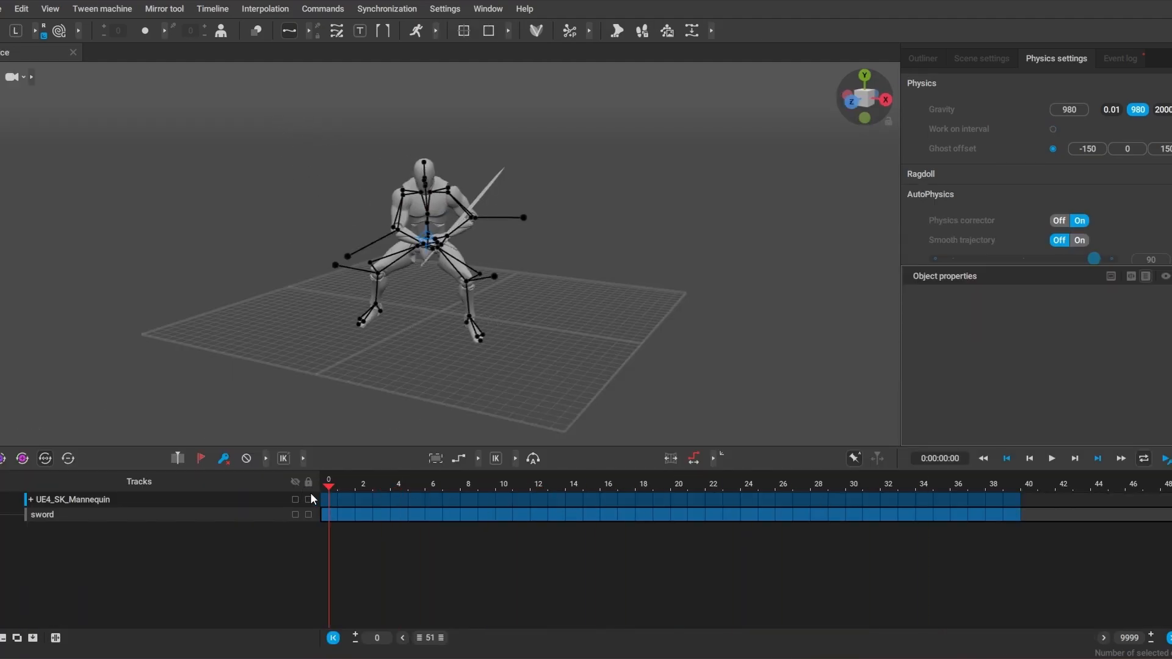
right_click_drag(264, 309, 187, 294)
middle_click_drag(187, 290, 215, 411)
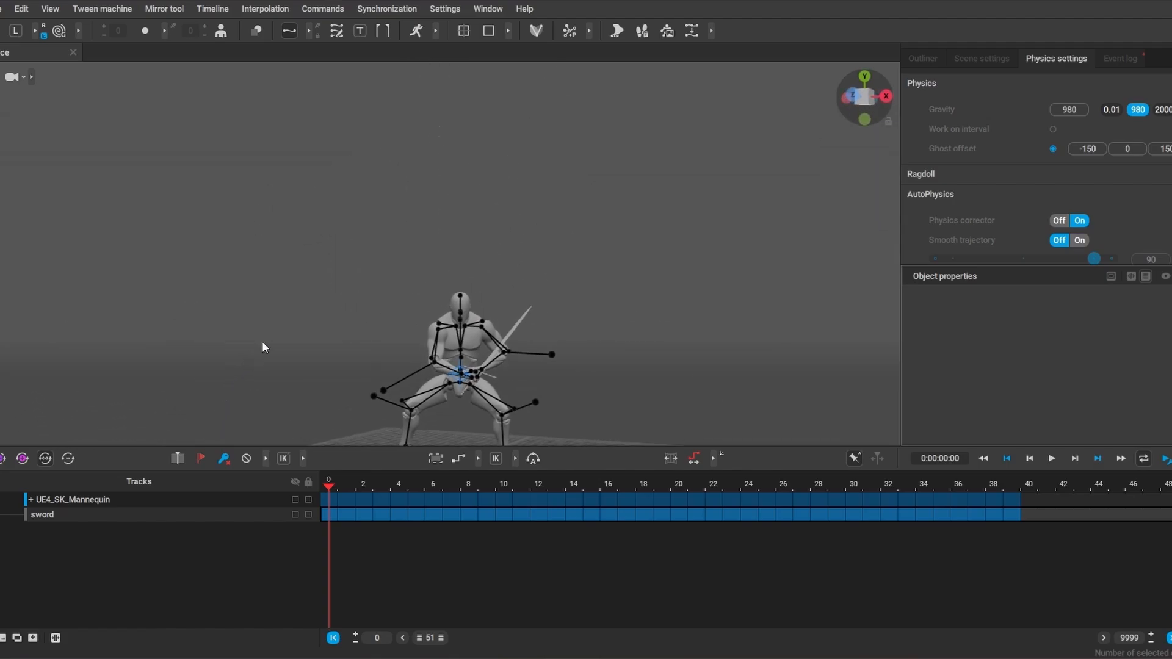
right_click_drag(263, 346, 385, 395)
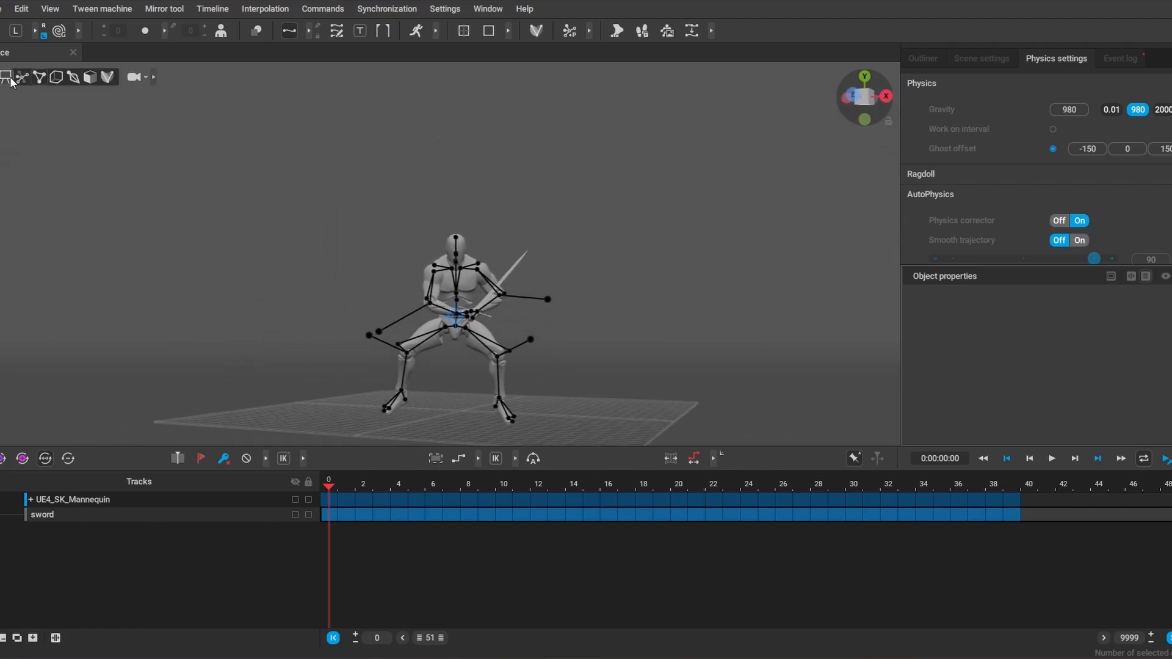
right_click_drag(352, 314, 289, 206)
left_click_drag(415, 448, 413, 546)
right_click_drag(372, 346, 397, 429)
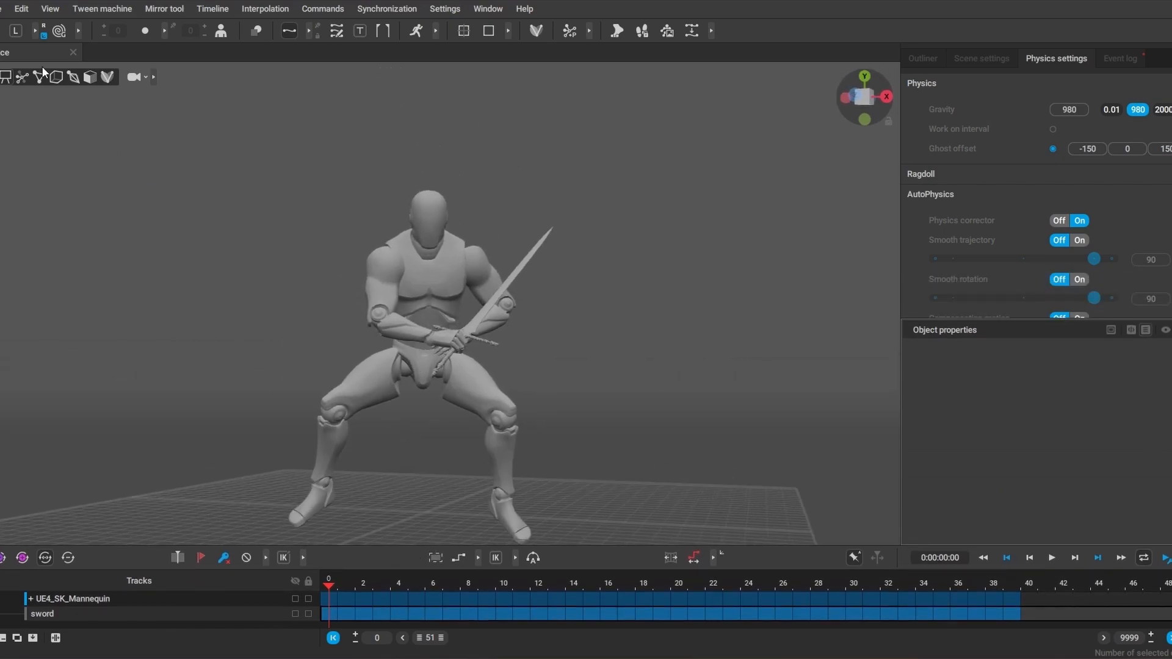
Step: Create a new scene and import a saved standing mannequin character scene into it
left_click(2, 9)
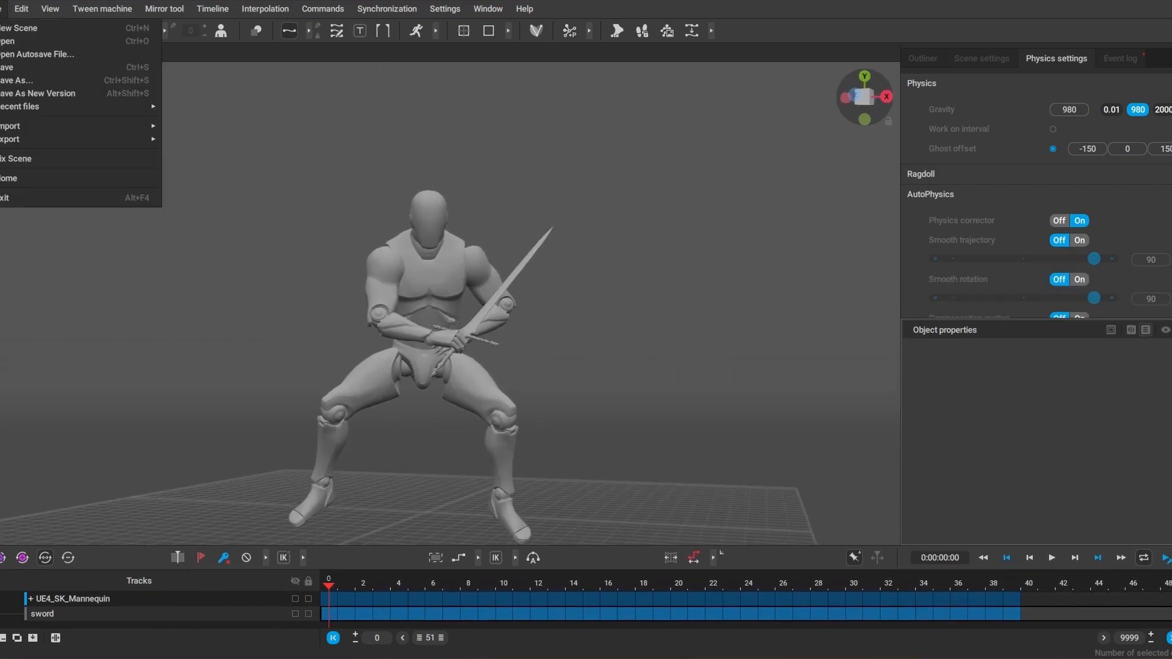
left_click(11, 28)
left_click(3, 9)
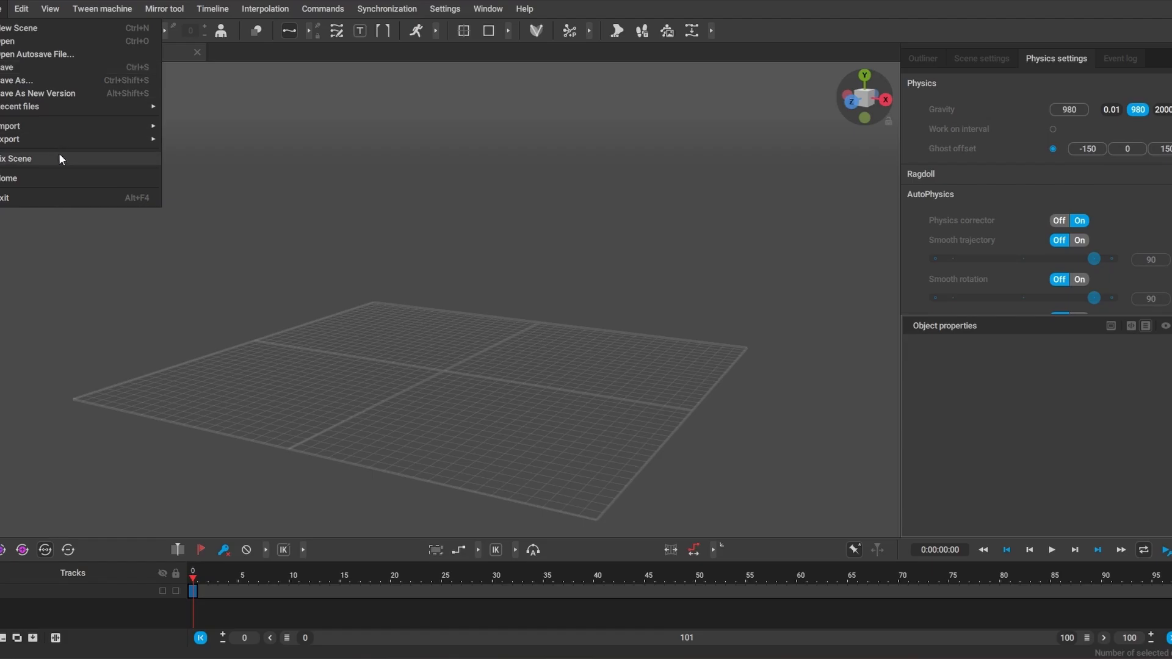
mouse_move(92, 126)
mouse_move(252, 136)
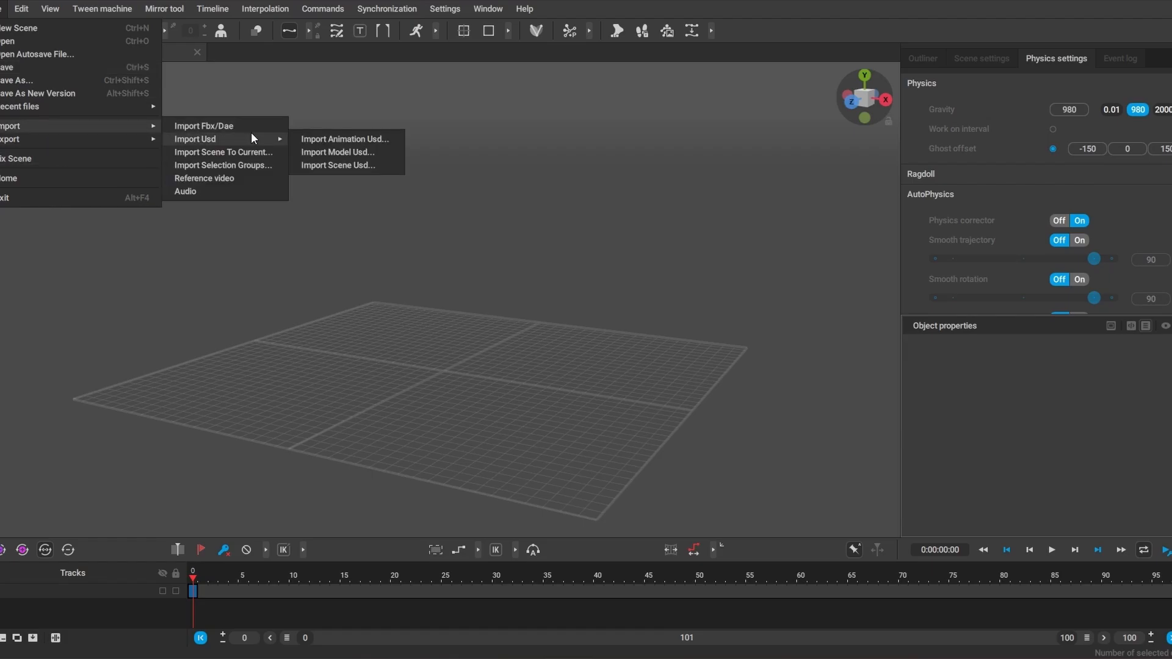
left_click(249, 152)
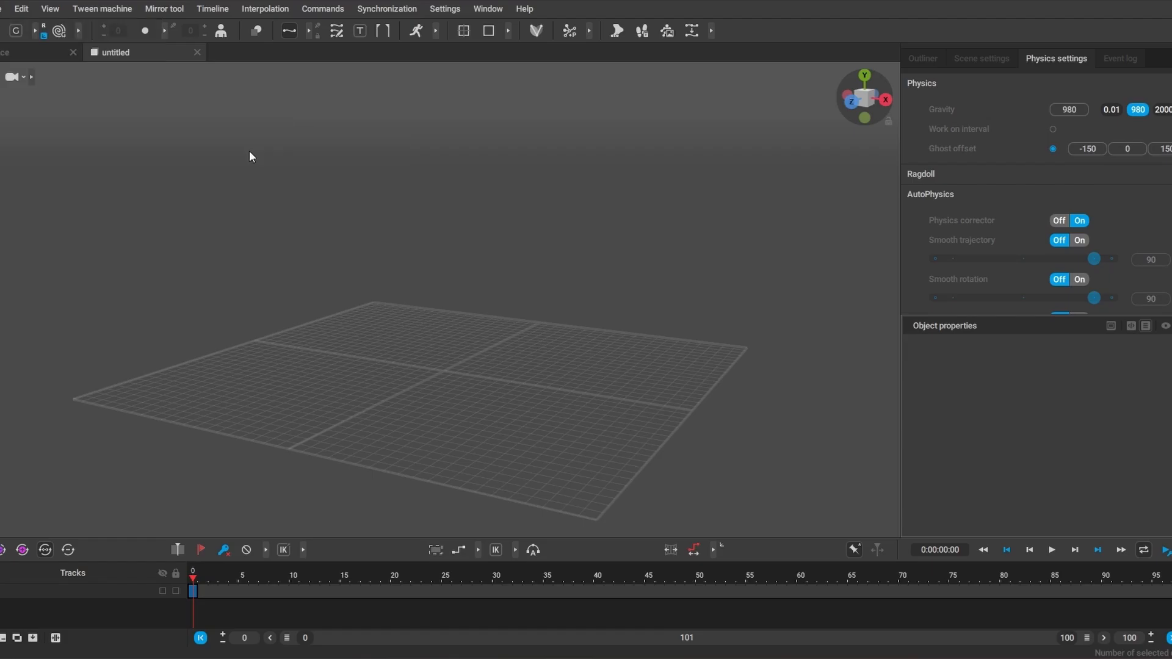
left_click(171, 105)
left_click(488, 327)
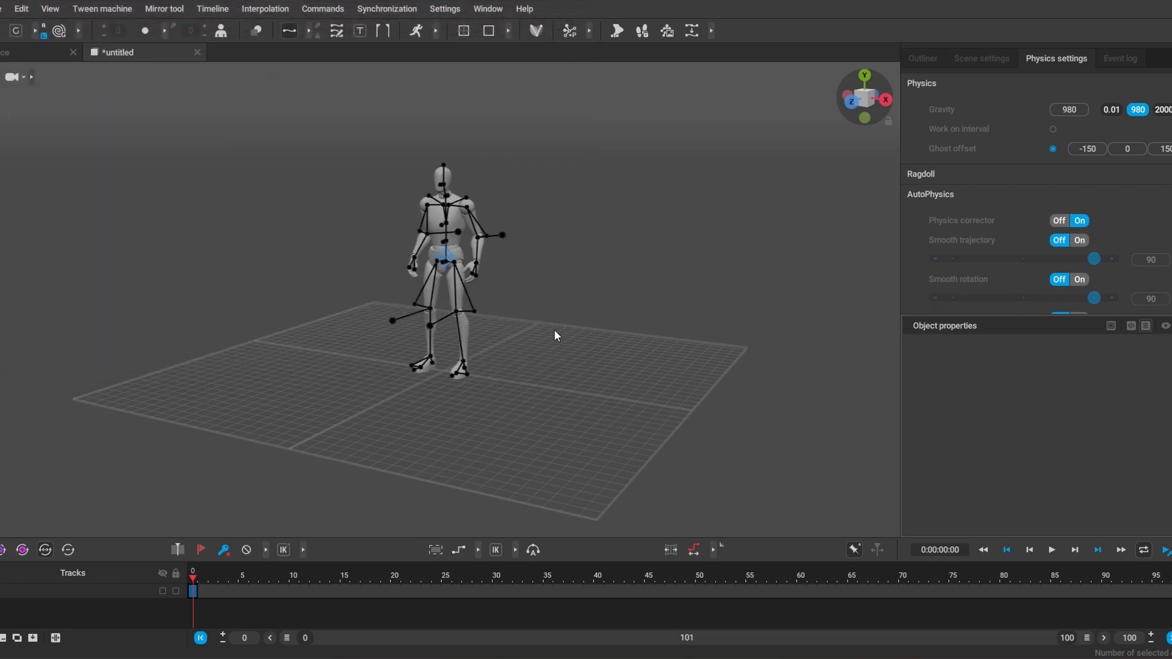
Step: Link the untitled scene with the Sword Slice scene so both characters show together
right_click_drag(550, 328, 166, 160)
left_click_drag(35, 53, 50, 69)
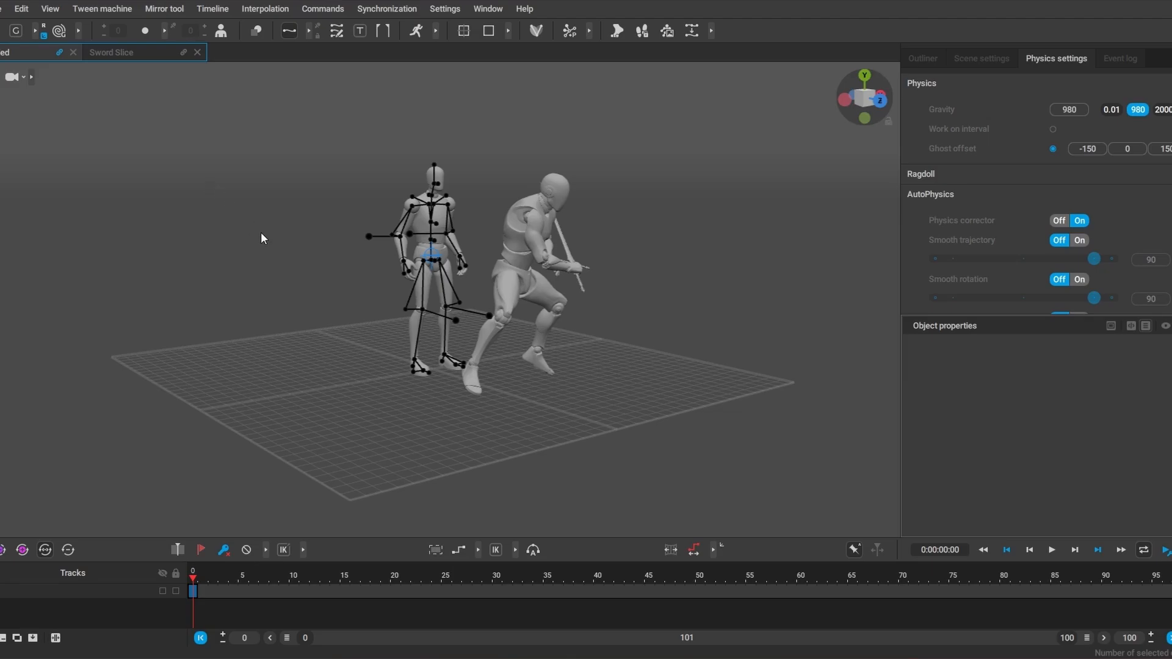
right_click_drag(262, 238, 513, 431)
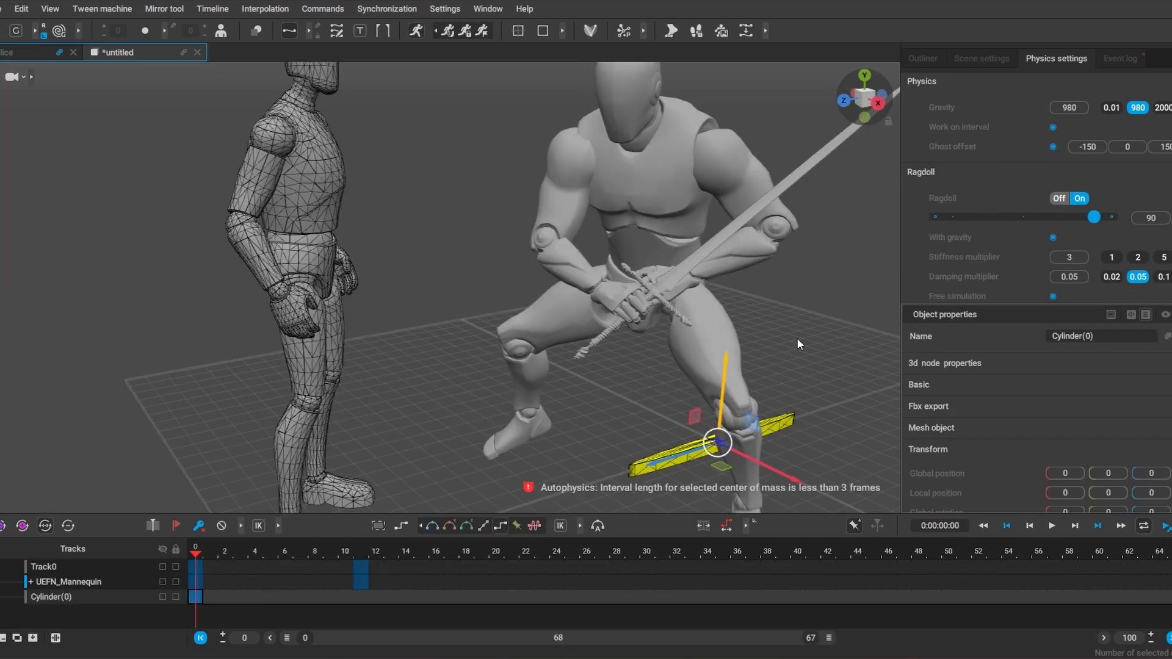
Step: Raise Cylinder(0) from the floor to the sword character's hands at frame 0 and tilt it toward the blade
scroll(797, 338, "down", 4)
left_click_drag(796, 338, 635, 439, "alt")
left_click_drag(603, 342, 605, 183)
left_click_drag(624, 235, 658, 245)
key("e")
left_click_drag(596, 217, 589, 253)
Step: Refine the position and rotation of Cylinder(0) so it lies along the sword blade at frame 0
left_click_drag(610, 305, 641, 391, "alt")
key("w")
left_click_drag(613, 275, 516, 319)
left_click_drag(588, 325, 634, 366)
key("ctrl+z")
left_click_drag(639, 421, 637, 366, "alt")
left_click_drag(561, 198, 560, 186)
key("e")
left_click(588, 355)
left_click_drag(589, 355, 678, 375, "alt")
left_click(631, 279)
left_click_drag(631, 278, 618, 294)
Step: Move Cylinder(0) to the sword's position at frame 9 and rotate it roughly toward the blade
left_click_drag(227, 553, 335, 567)
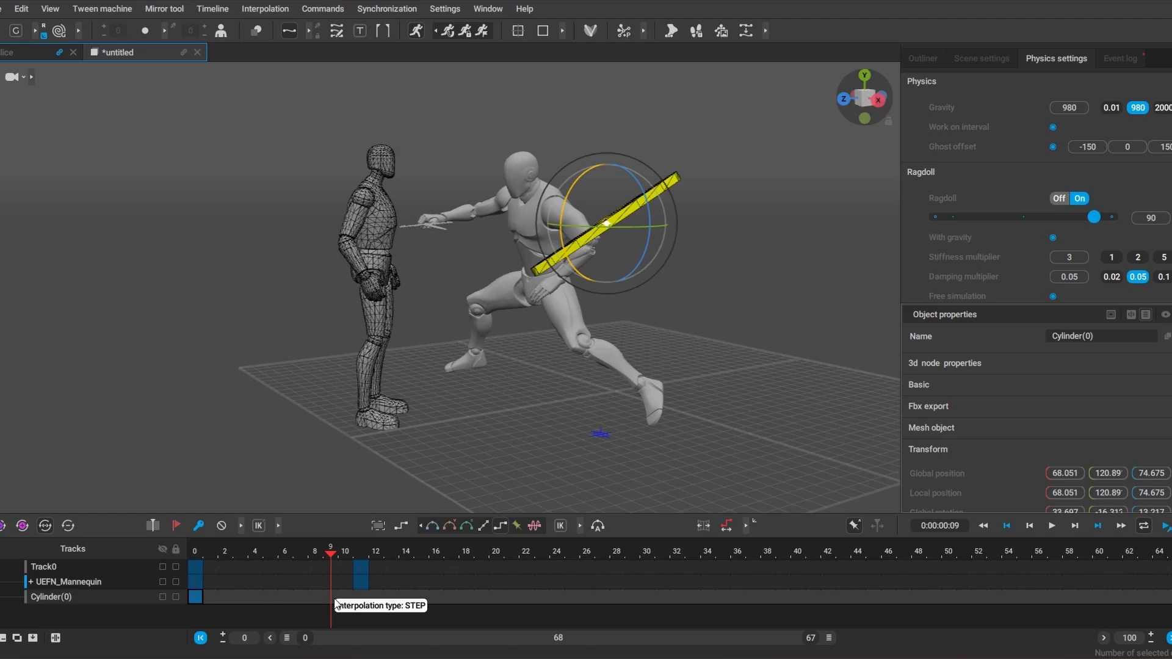
middle_click_drag(591, 287, 546, 424, "alt")
key("w")
left_click_drag(543, 370, 197, 415)
key("e")
left_click_drag(443, 411, 366, 403)
left_click_drag(366, 402, 512, 306, "alt")
key("w")
Step: Switch to local axes and align Cylinder(0) with the sword blade at frame 9
left_click(35, 31)
left_click(64, 30)
scroll(513, 306, "up", 4)
key("e")
left_click_drag(365, 365, 348, 415)
left_click_drag(348, 415, 366, 334)
key("w")
left_click_drag(366, 334, 409, 382)
Step: Key Cylinder(0) at frame 14, moved and rotated along the sword above the standing mannequin's head
left_click_drag(387, 552, 404, 554)
key("f")
left_click_drag(415, 305, 304, 147, "alt")
key("e")
left_click_drag(316, 226, 366, 221)
key("w")
left_click_drag(300, 146, 293, 110)
left_click_drag(342, 202, 259, 175, "alt")
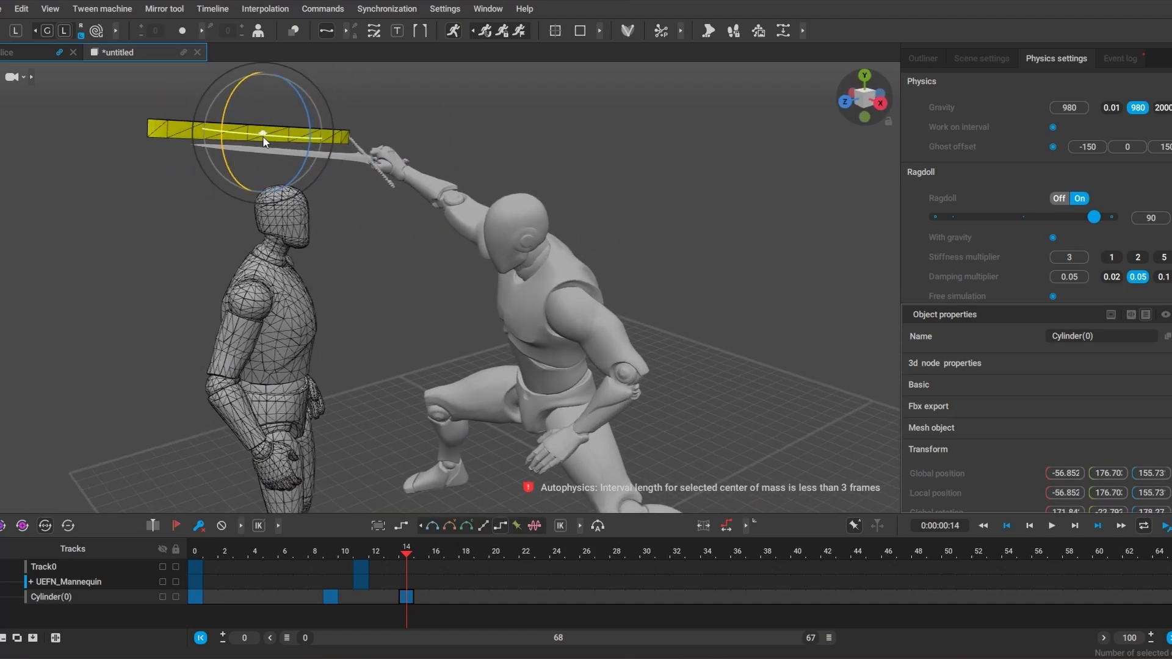
Step: Key frame 32 on all three tracks and scrub the opening frames of the sword swing
left_click_drag(262, 132, 459, 418, "alt")
left_click_drag(252, 549, 678, 600)
key("f")
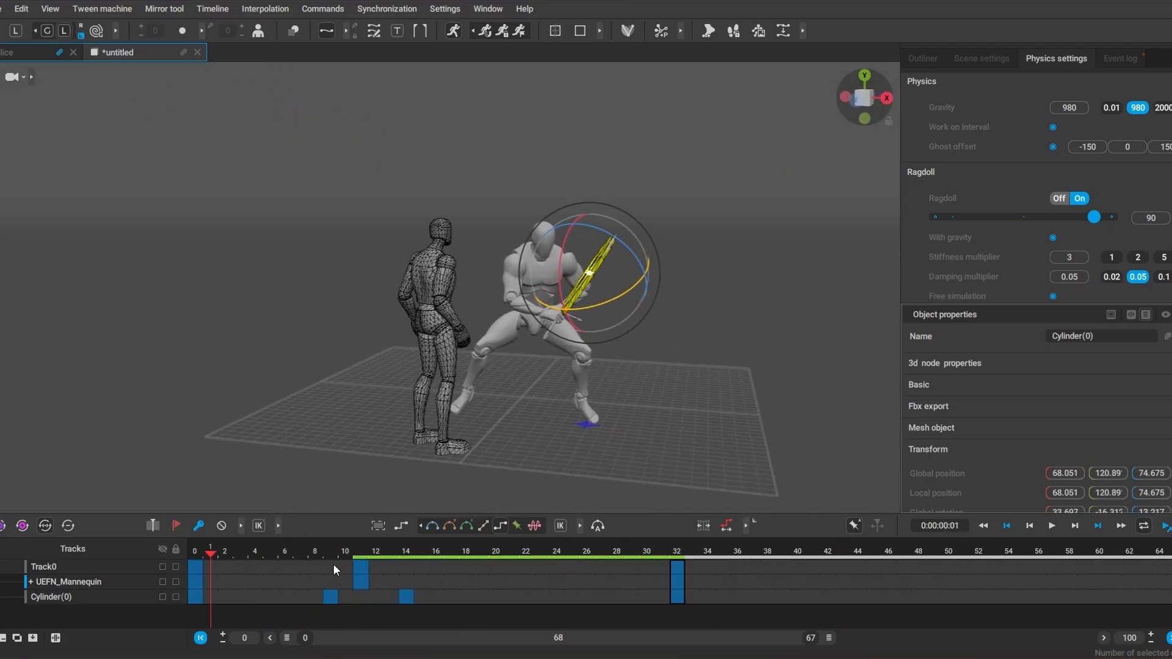
left_click_drag(334, 564, 385, 530)
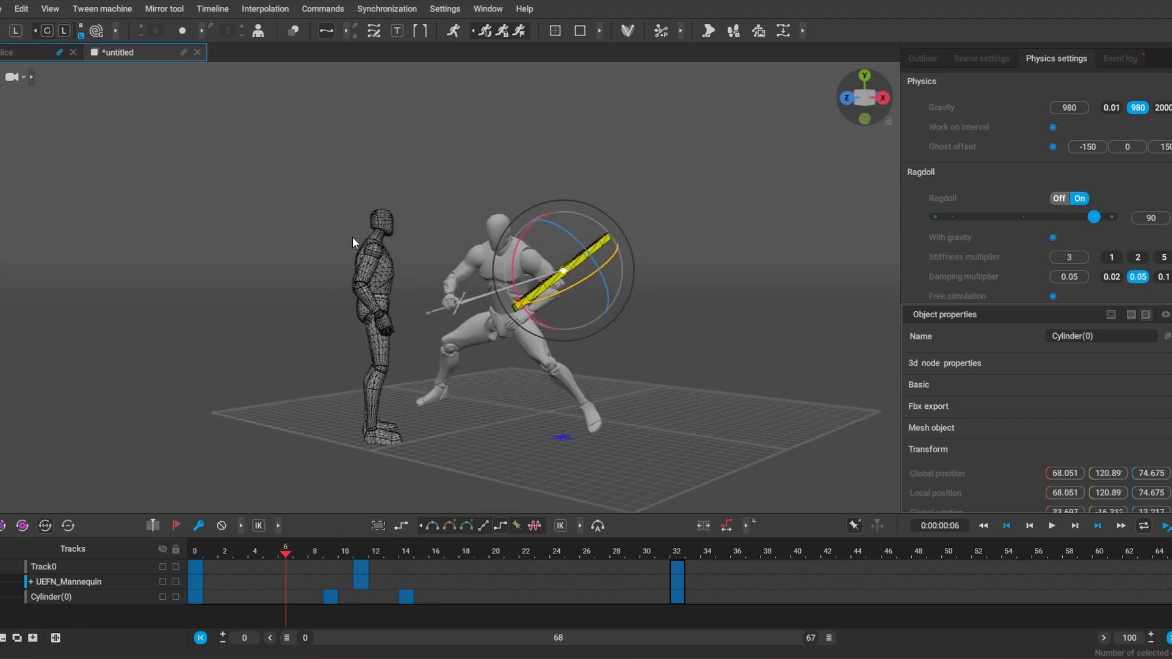
key("Left")
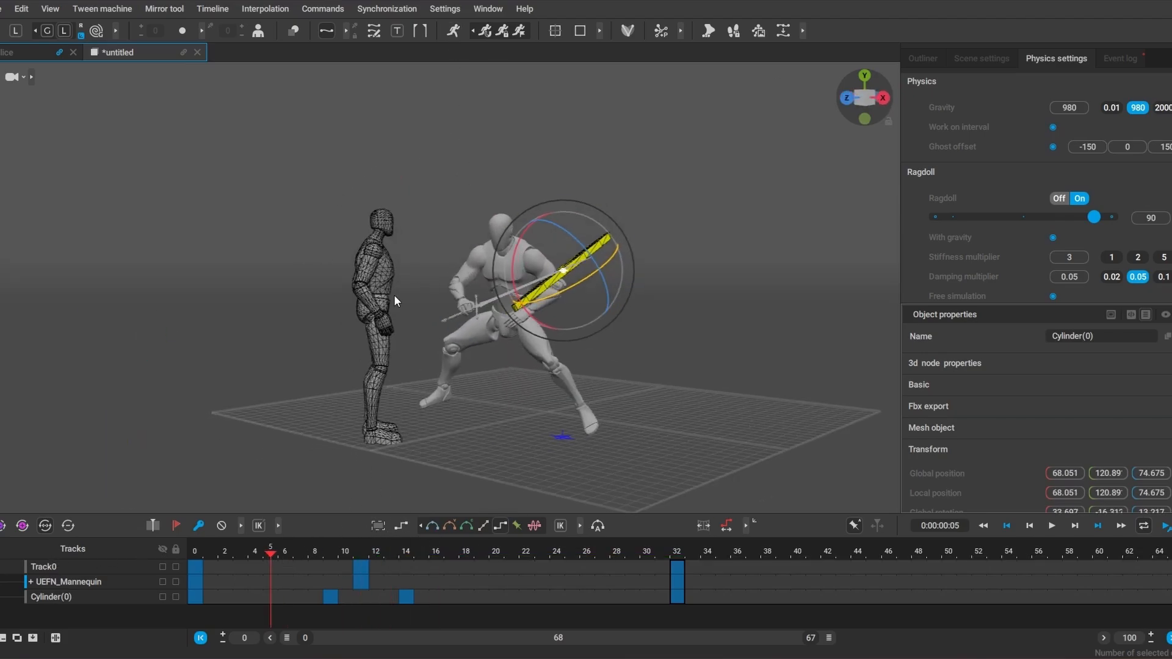
Step: Select frames 11 to 32 on all tracks and preview their physics, moving back to frame 10
left_click(196, 567)
left_click_drag(338, 573, 671, 601)
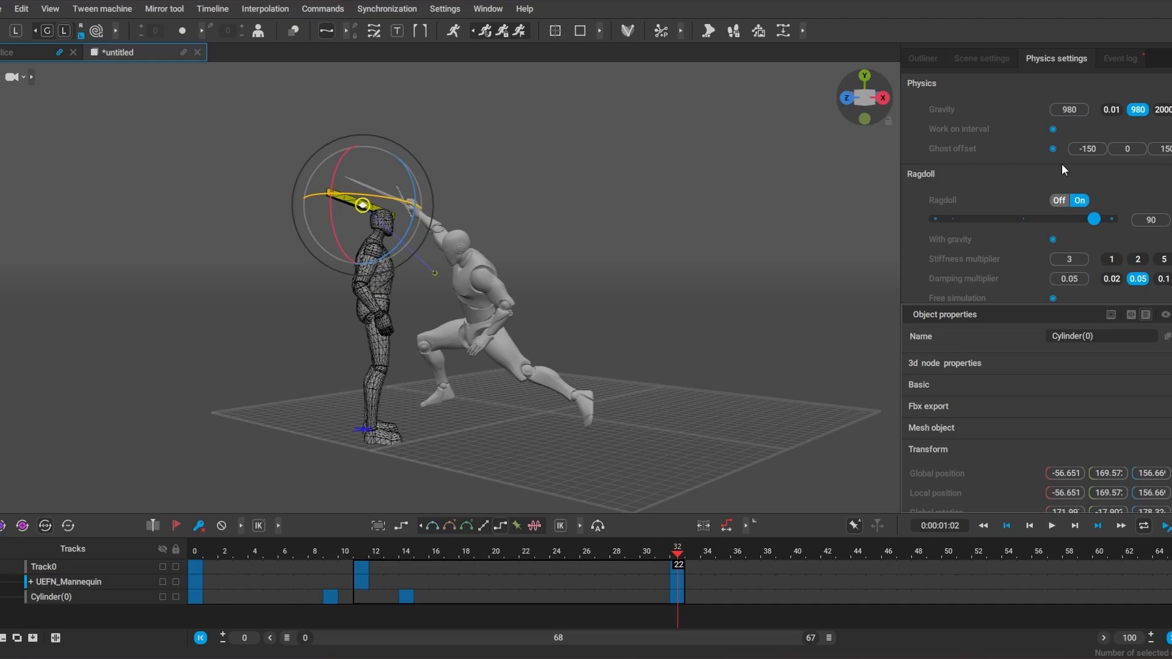
left_click(456, 35)
left_click_drag(370, 563, 346, 561)
scroll(492, 327, "up", 5)
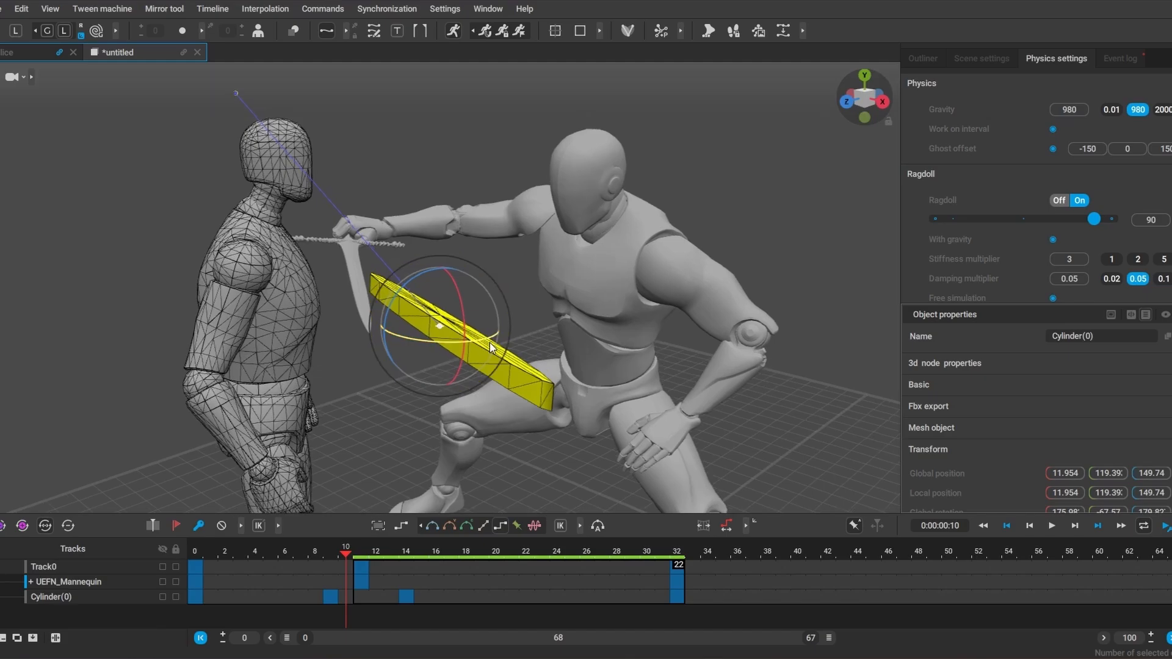
Step: Add a capsule collision to Cylinder(0) and scrub the frames around the sword hit
left_click(323, 9)
mouse_move(341, 71)
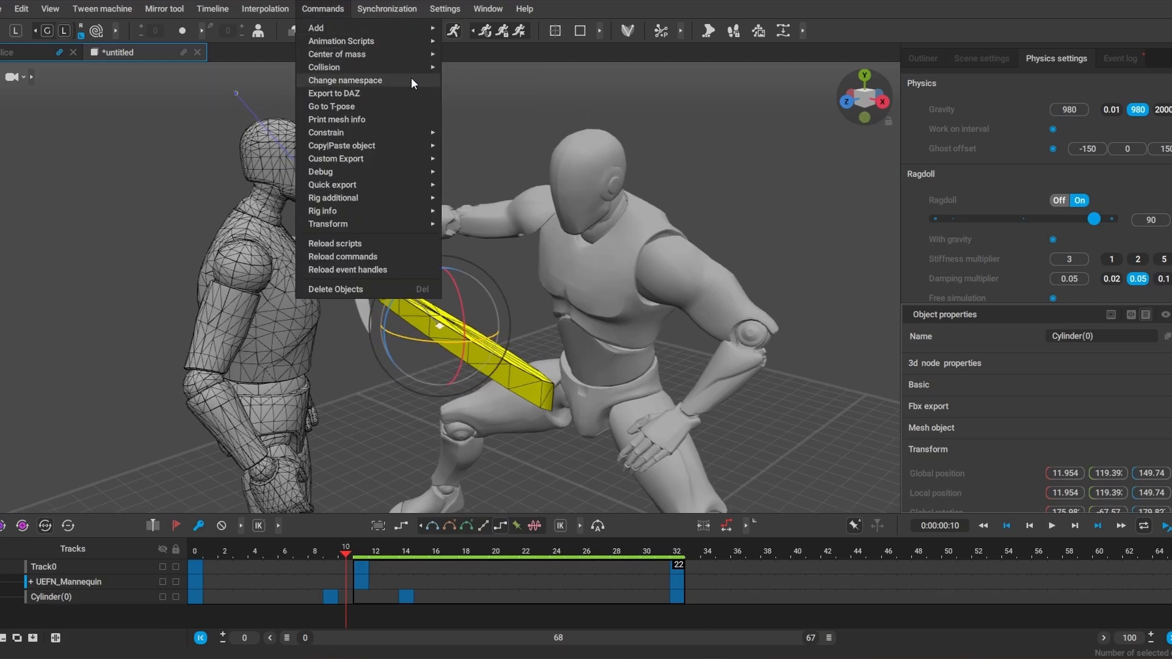
left_click(483, 81)
scroll(570, 419, "down", 5)
left_click_drag(570, 419, 500, 434, "alt")
left_click_drag(410, 560, 374, 556)
Step: Examine the physics preview between frames 9 and 14 to see how the cylinder meets the standing mannequin
scroll(371, 423, "down", 3)
scroll(371, 424, "up", 3)
middle_click_drag(324, 391, 438, 388)
left_click(411, 589)
left_click(332, 588)
left_click_drag(331, 581, 356, 581)
left_click_drag(415, 342, 458, 185, "alt")
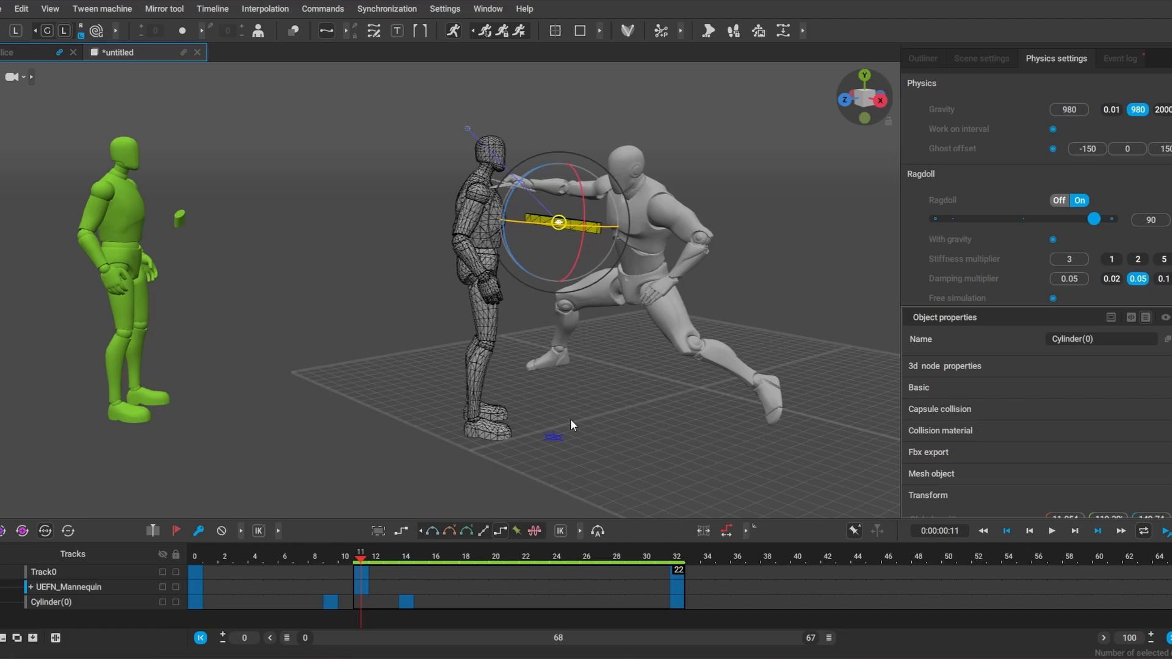
Step: Change the step interpolation on the UEFN_Mannequin track over frames 11 to 32 and scrub the simulated fall
left_click(361, 588)
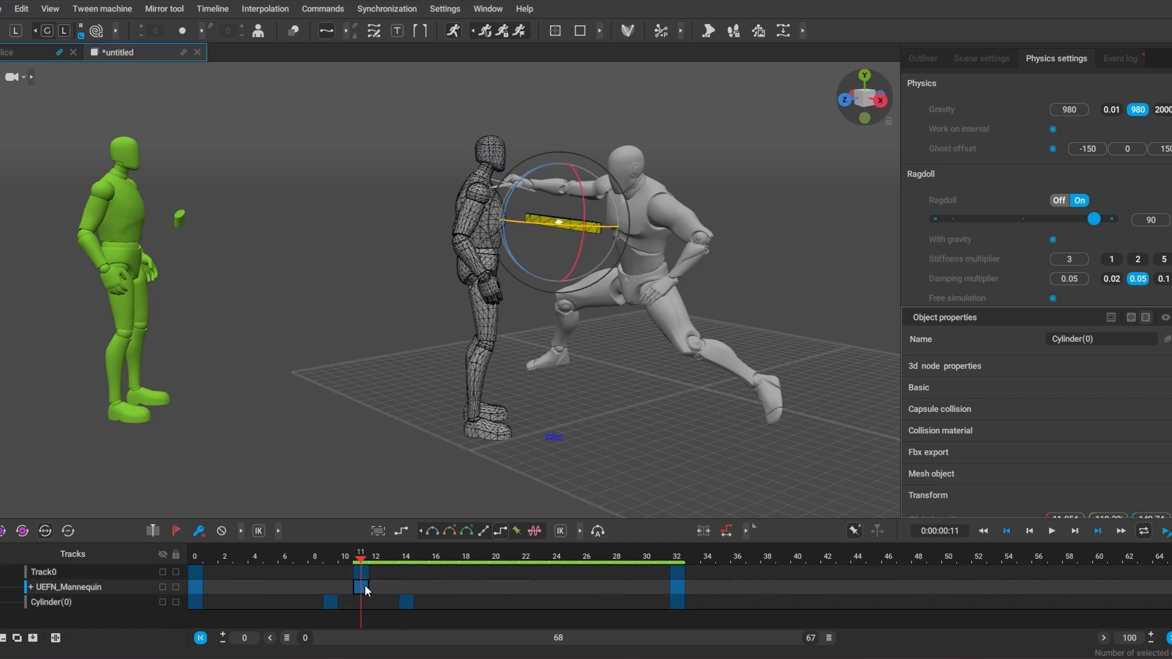
key("ctrl+s")
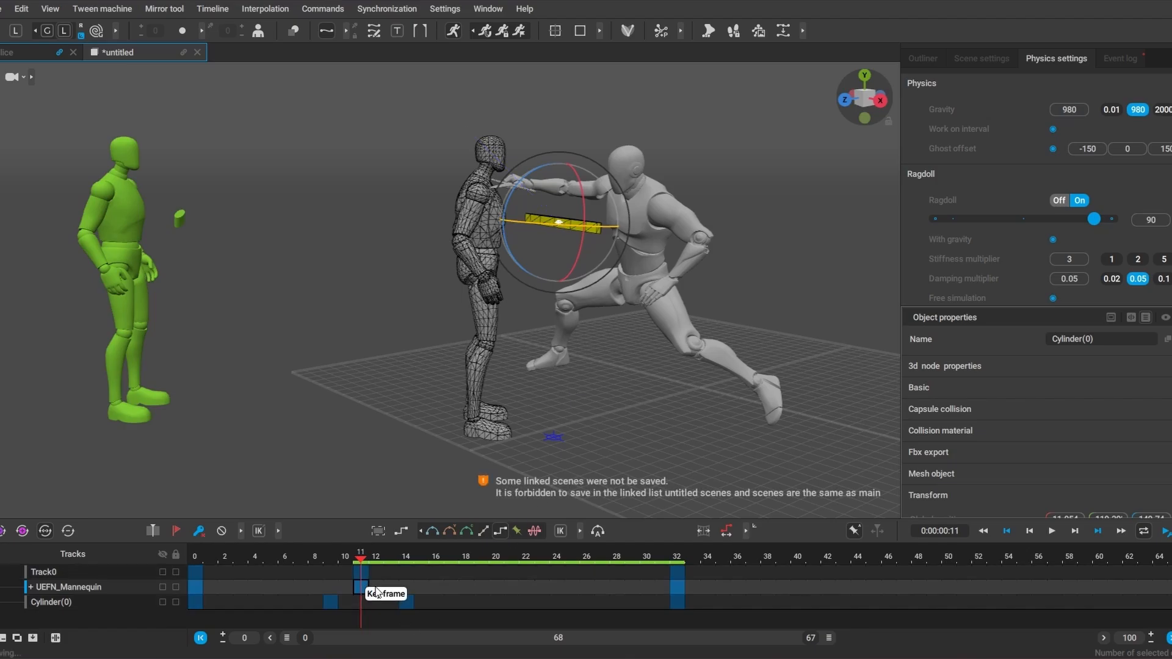
left_click_drag(370, 589, 677, 585)
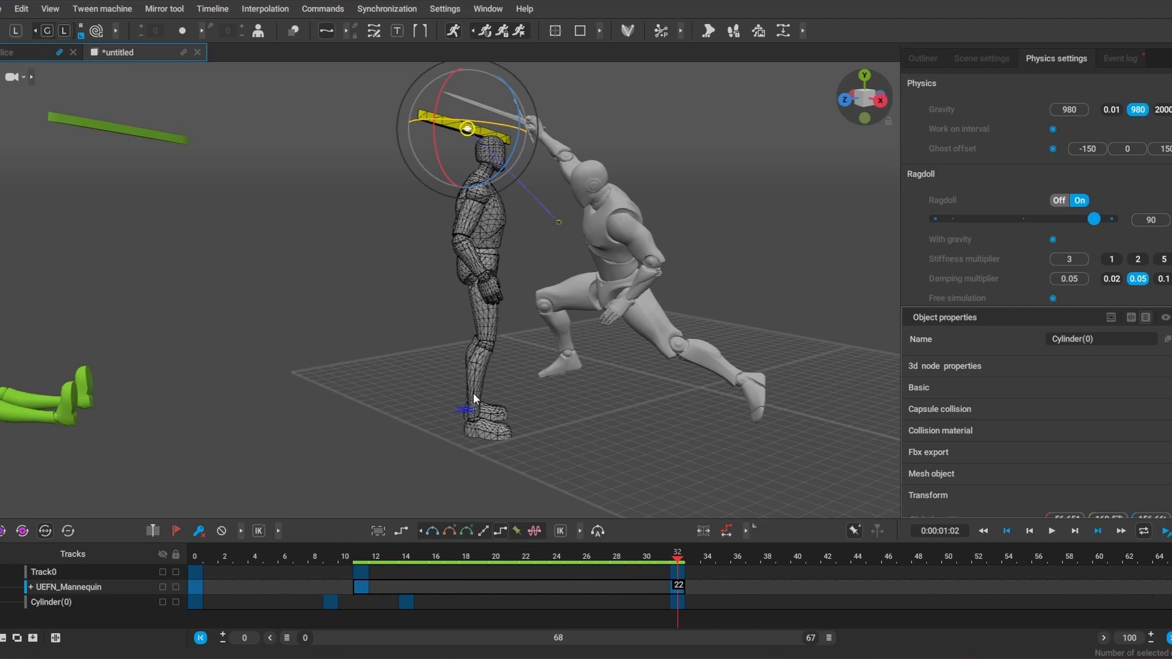
left_click(460, 532)
left_click_drag(347, 559, 432, 534)
scroll(470, 416, "down", 3)
scroll(470, 416, "up", 2)
scroll(471, 416, "down", 1)
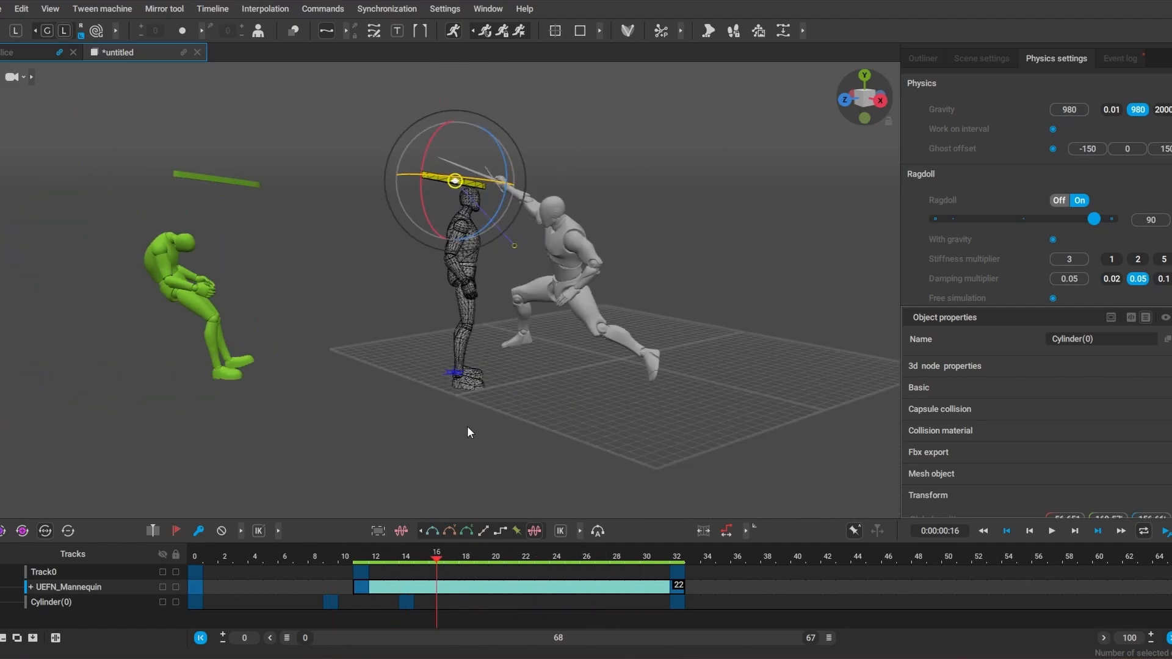
Step: Snap the UEFN_Mannequin animation to the physics result over frames 11 to 32
left_click_drag(368, 557, 361, 580)
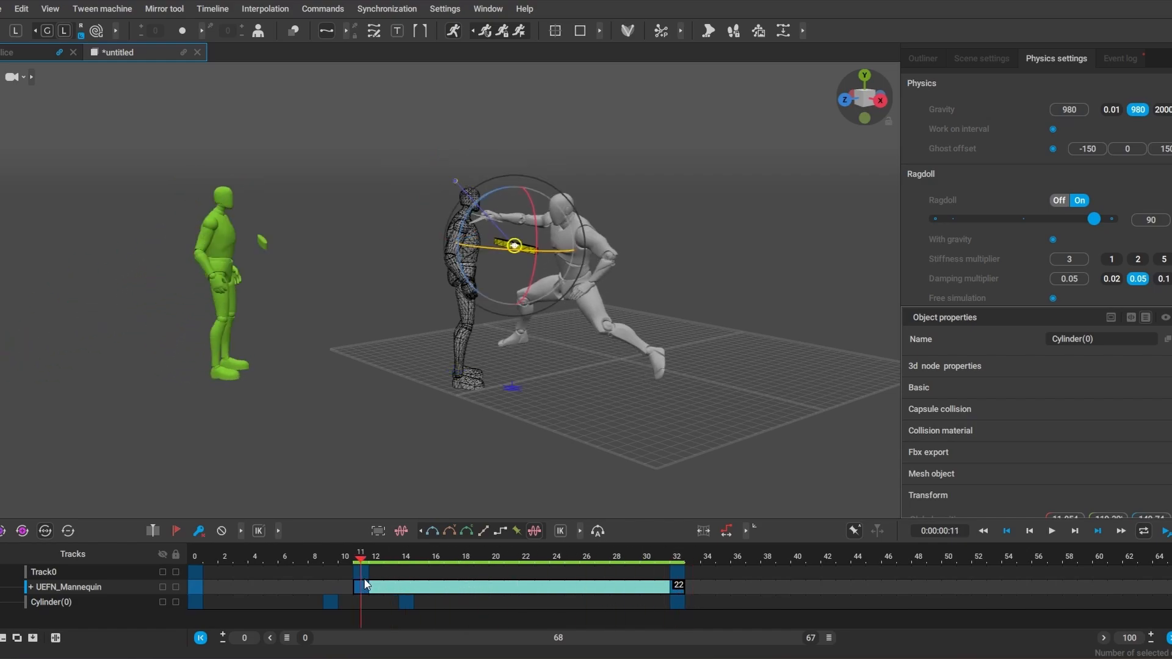
left_click(485, 32)
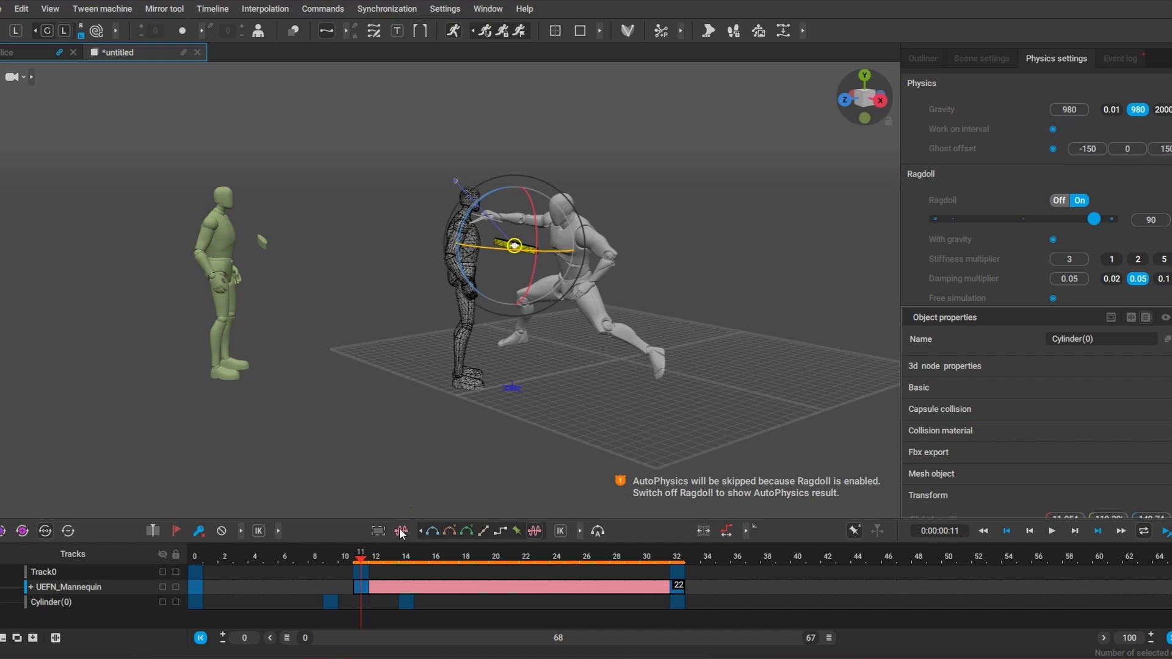
mouse_move(363, 562)
left_mouse_down()
mouse_move(553, 569)
mouse_move(343, 560)
mouse_move(595, 589)
mouse_move(388, 559)
mouse_move(553, 565)
mouse_move(266, 555)
mouse_move(497, 571)
mouse_move(324, 571)
mouse_move(357, 576)
left_mouse_up()
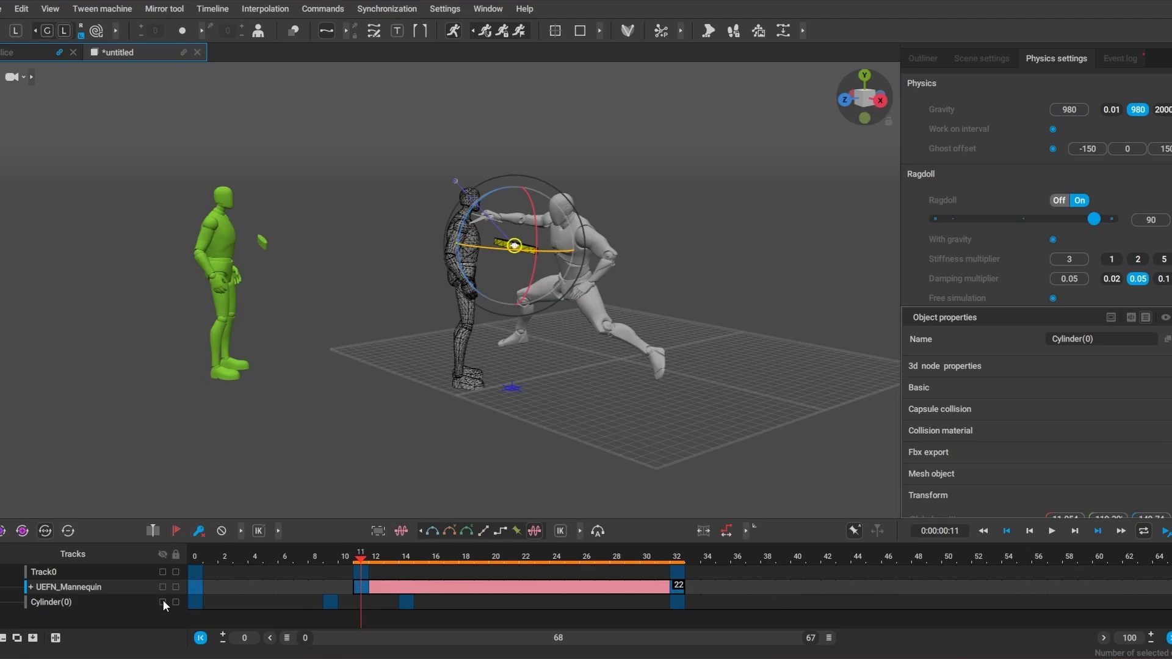
Step: Hide the Cylinder(0) track and leave the physics preview to review the sword hit around frames 11 to 13
left_click(422, 457)
scroll(427, 455, "up", 3)
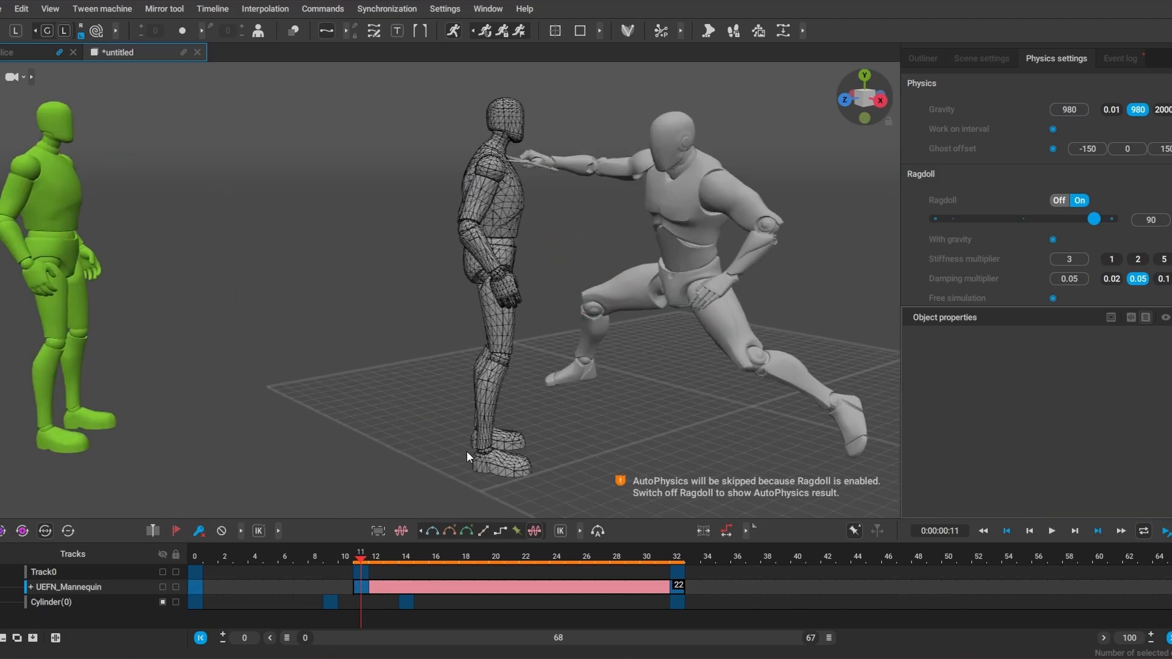
left_click(453, 33)
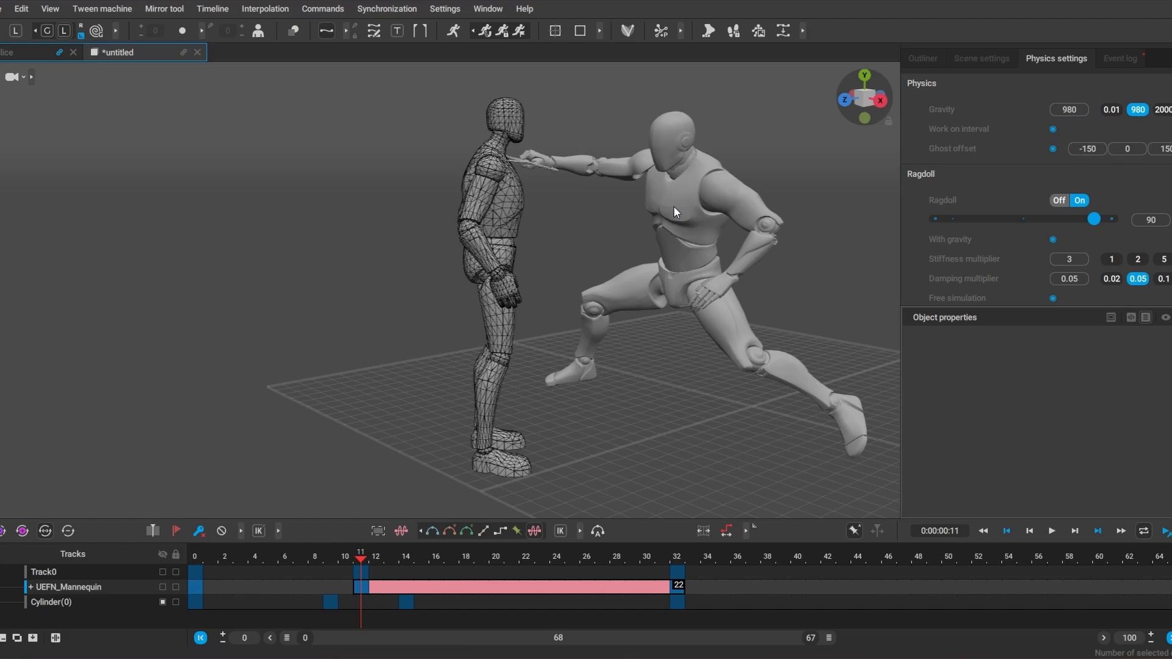
left_click_drag(672, 206, 636, 207, "alt")
scroll(636, 207, "down", 2)
mouse_move(367, 558)
left_mouse_down()
mouse_move(390, 559)
mouse_move(353, 555)
mouse_move(513, 555)
mouse_move(287, 555)
mouse_move(525, 555)
mouse_move(357, 550)
mouse_move(735, 590)
mouse_move(427, 566)
mouse_move(711, 576)
mouse_move(332, 547)
mouse_move(628, 556)
mouse_move(242, 556)
mouse_move(404, 553)
mouse_move(367, 546)
mouse_move(393, 545)
mouse_move(368, 545)
mouse_move(387, 545)
mouse_move(378, 548)
left_mouse_up()
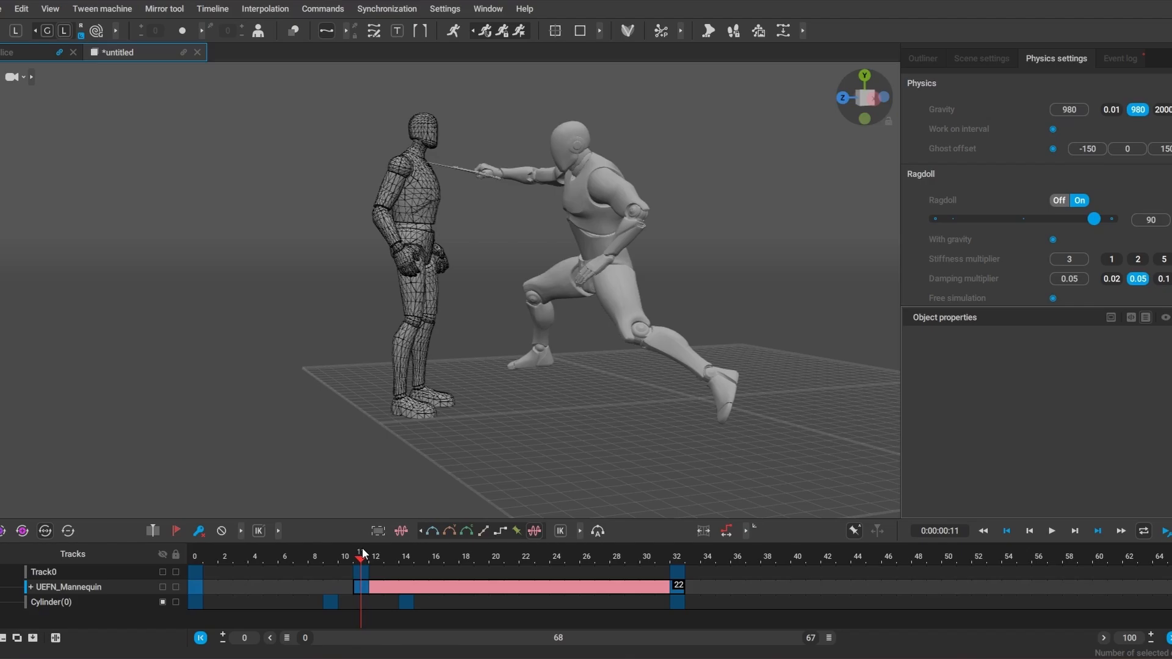
left_click_drag(382, 553, 388, 553)
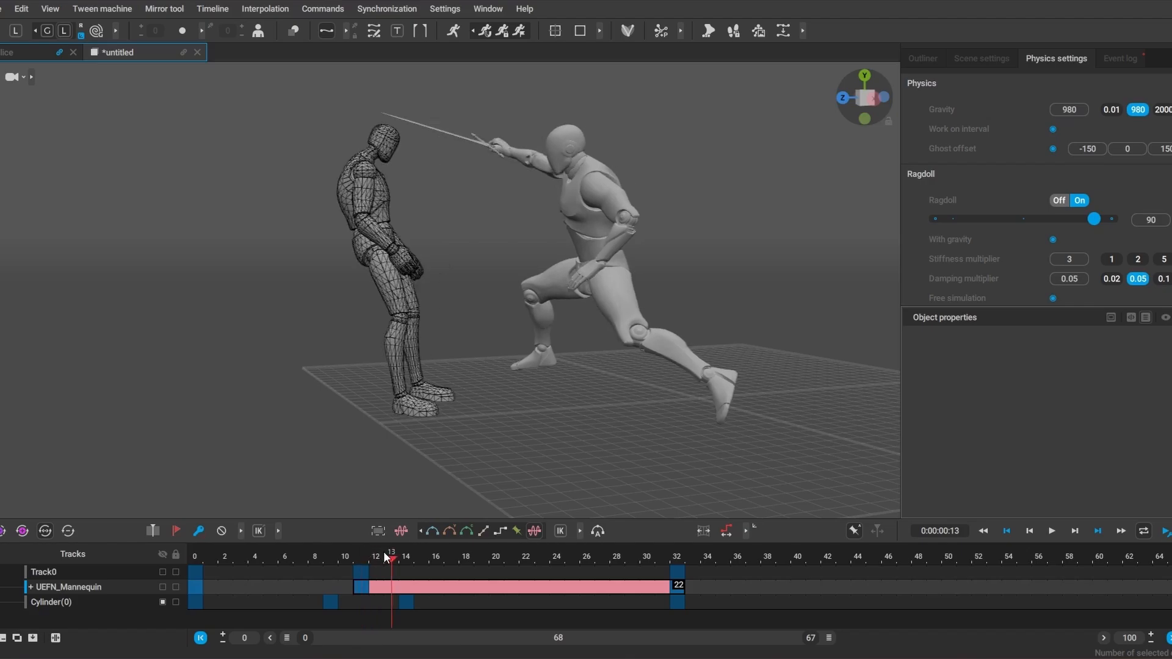
Step: Move the starting key of the UEFN_Mannequin's hit reaction to frame 10 and scrub to frame 14
left_click(381, 584)
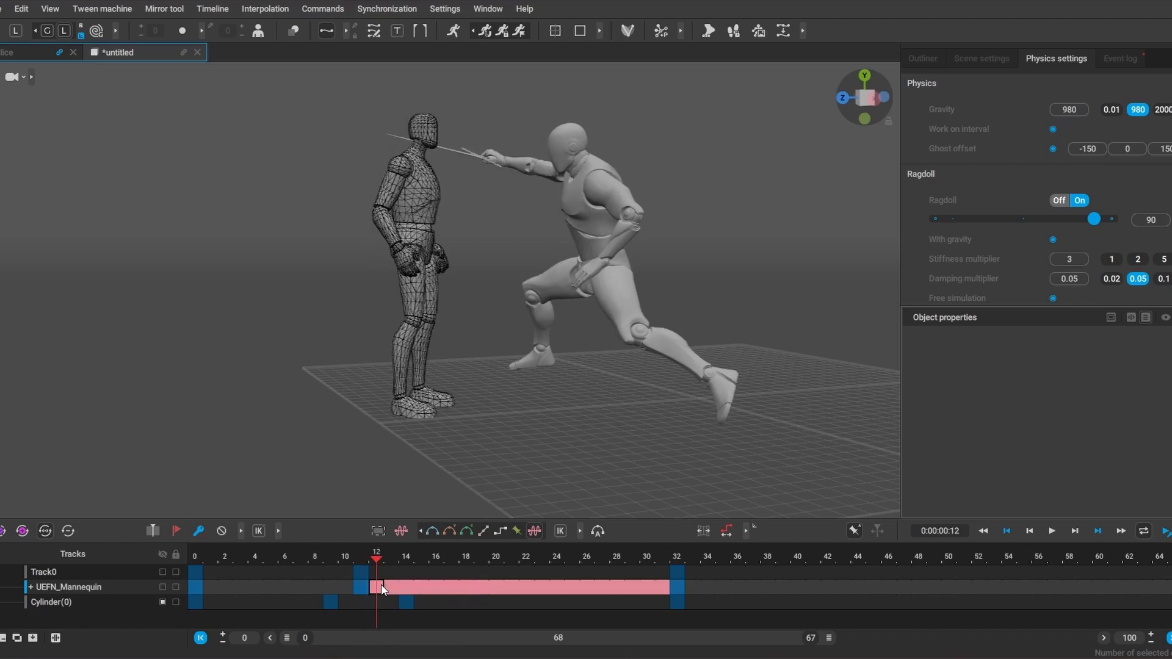
left_click(358, 588)
left_click(346, 587)
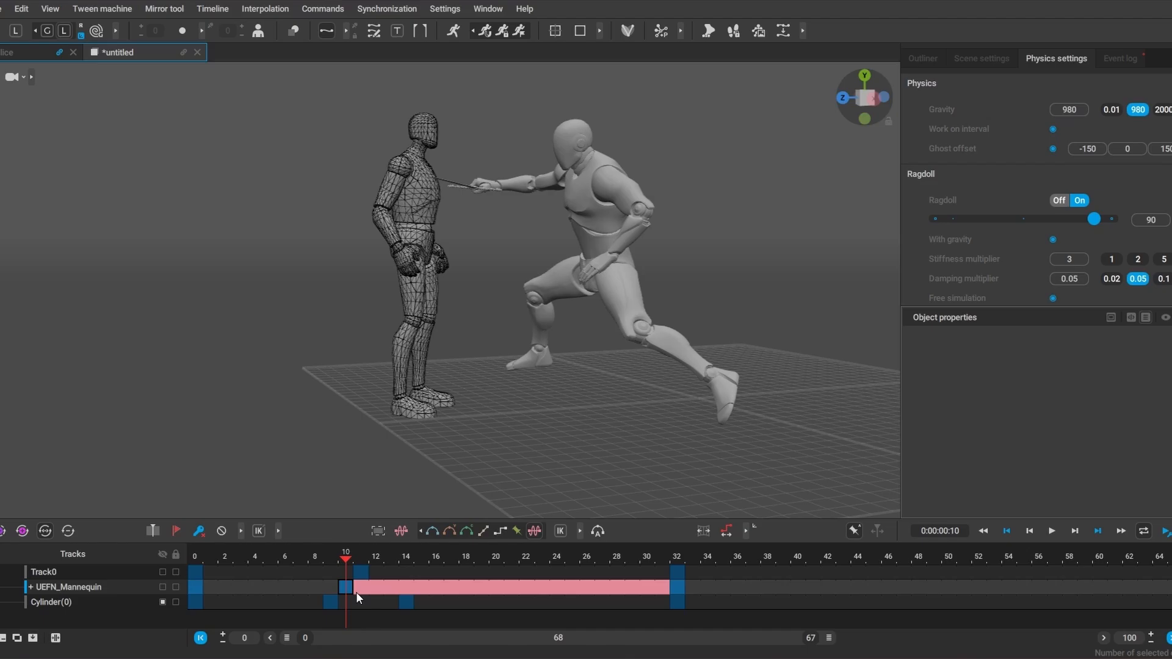
left_click_drag(346, 557, 406, 558)
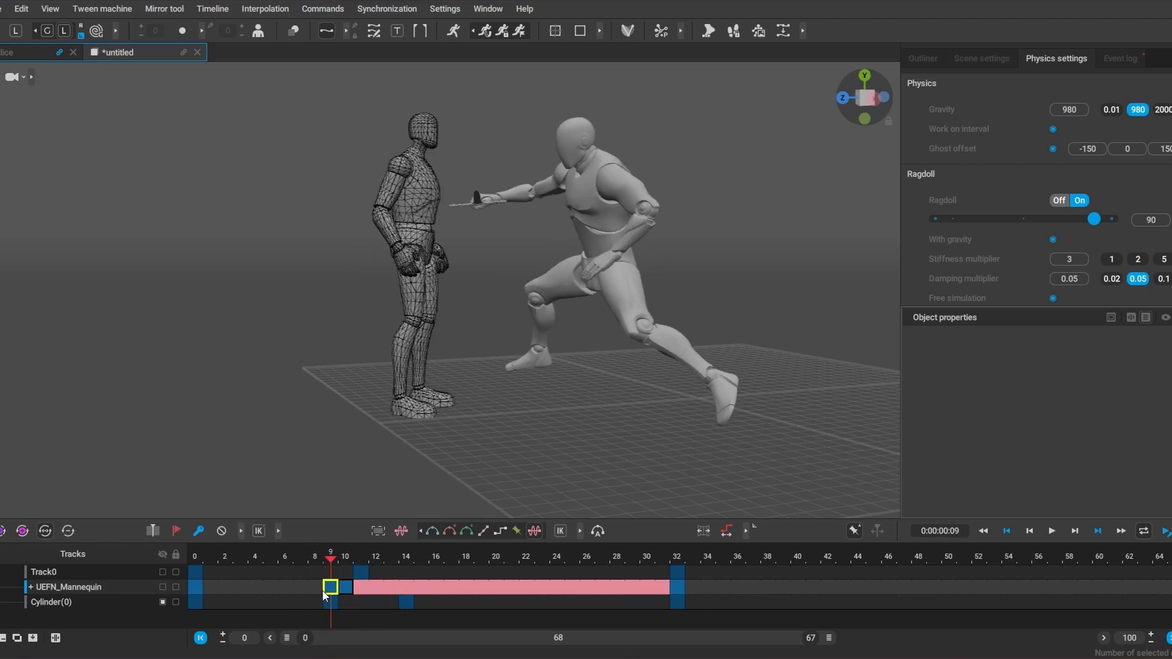